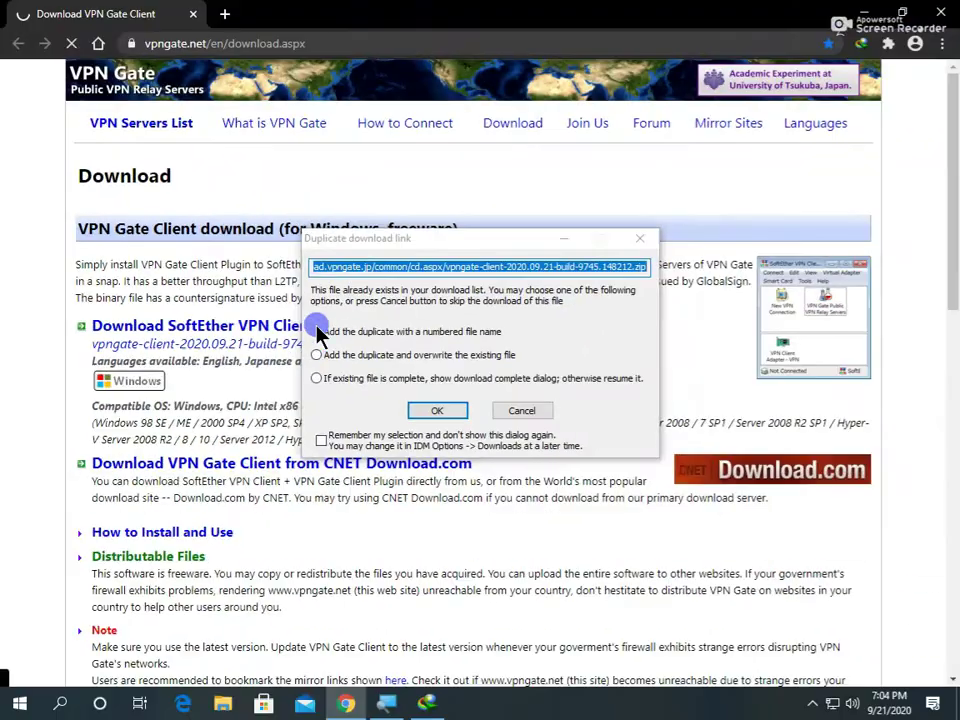
- Cancel the duplicate download of the VPN Gate client zip and minimize the browser to show the desktop
{"action": "left_click", "coordinate": [765, 491]}
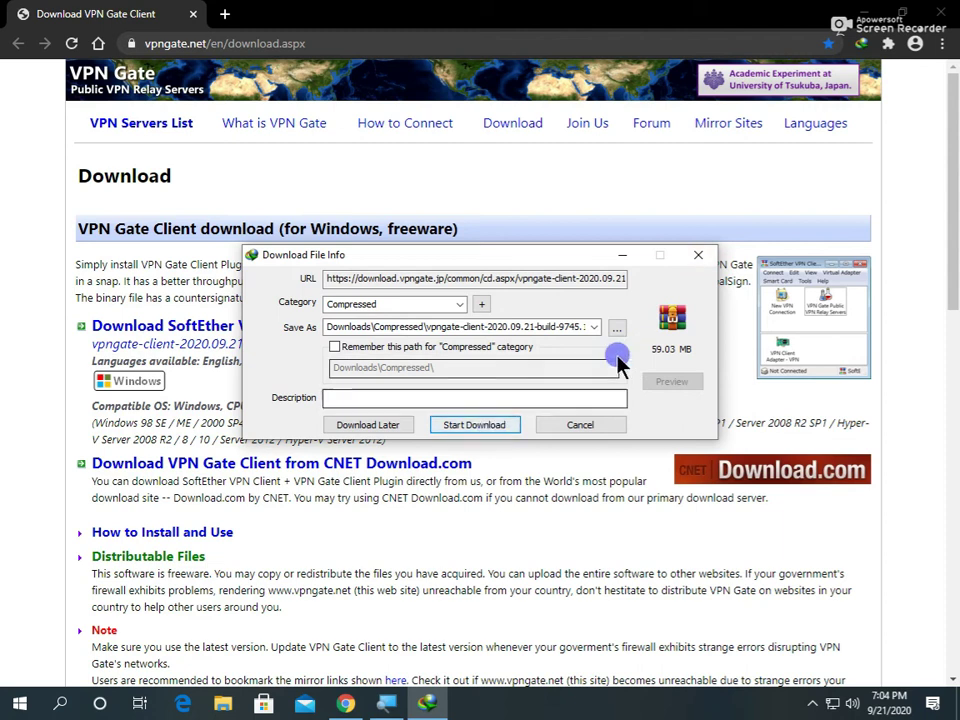
{"action": "left_click", "coordinate": [700, 256]}
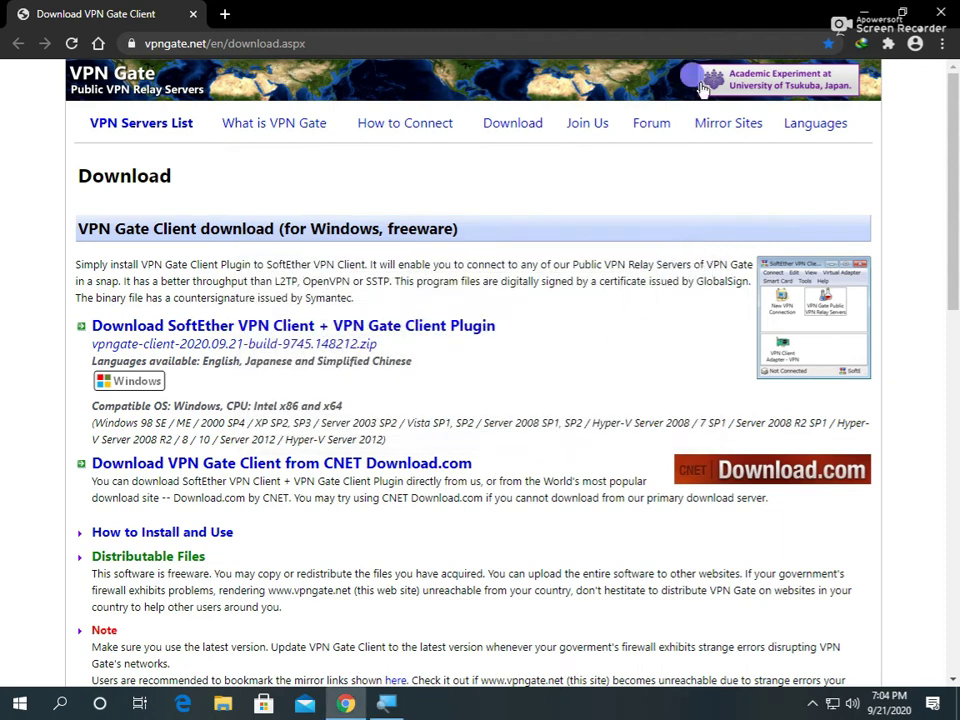
{"action": "left_click", "coordinate": [850, 8]}
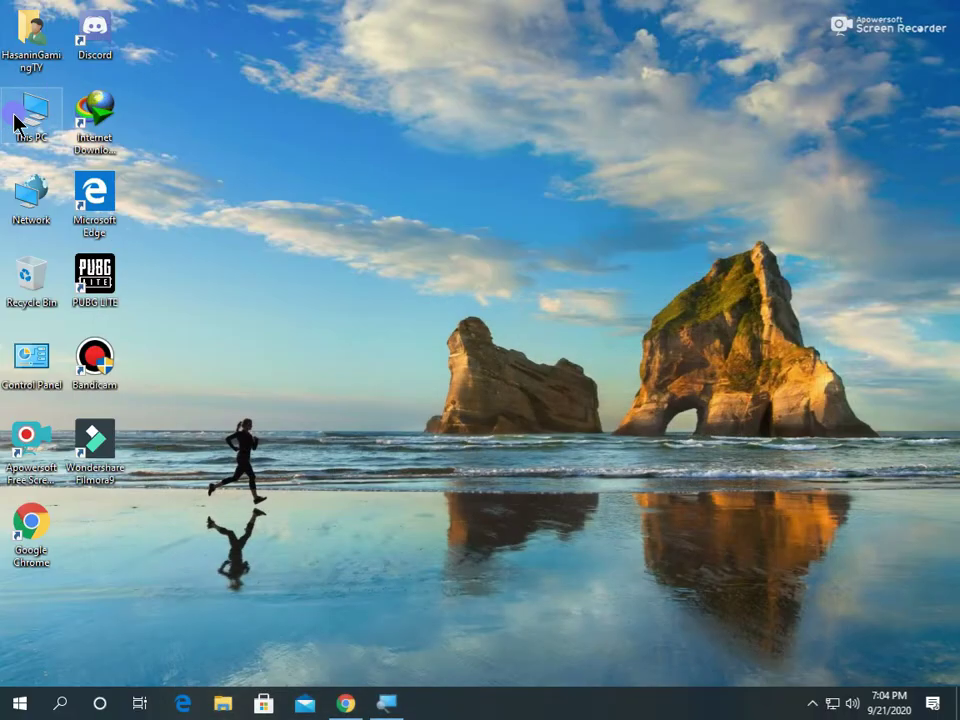
- Open the Compressed folder inside Downloads on this PC
{"action": "double_click", "coordinate": [55, 120]}
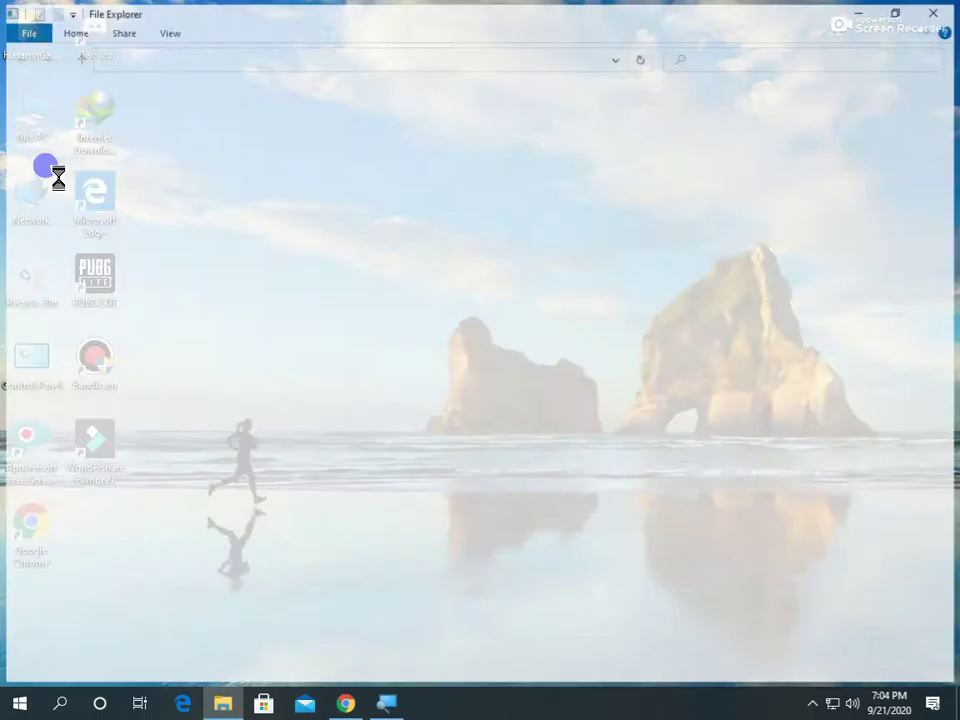
{"action": "left_click", "coordinate": [68, 140]}
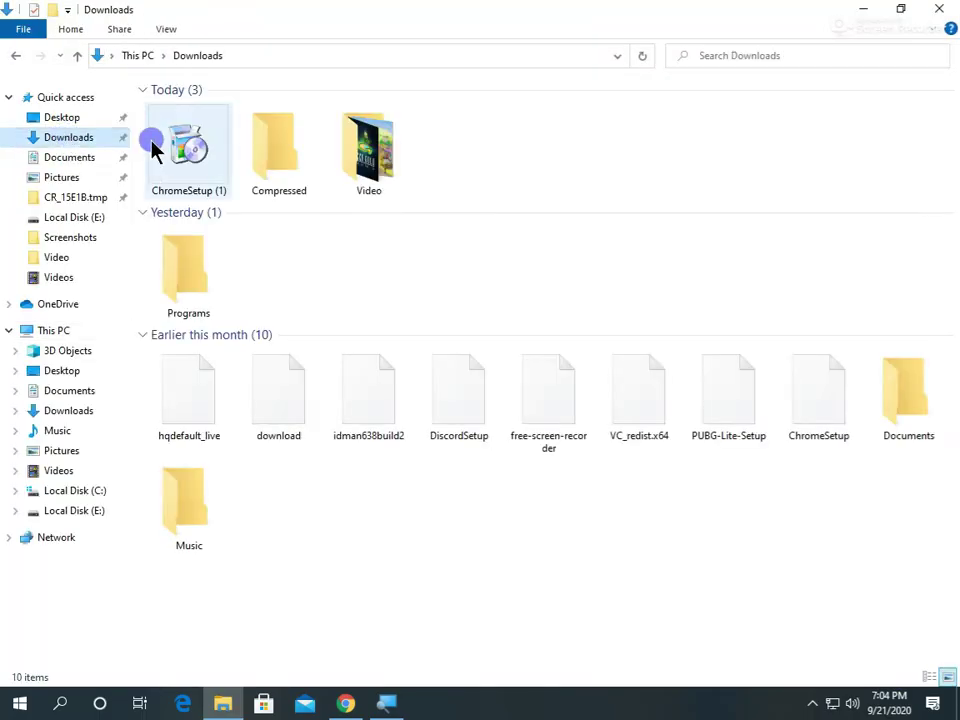
{"action": "double_click", "coordinate": [286, 180]}
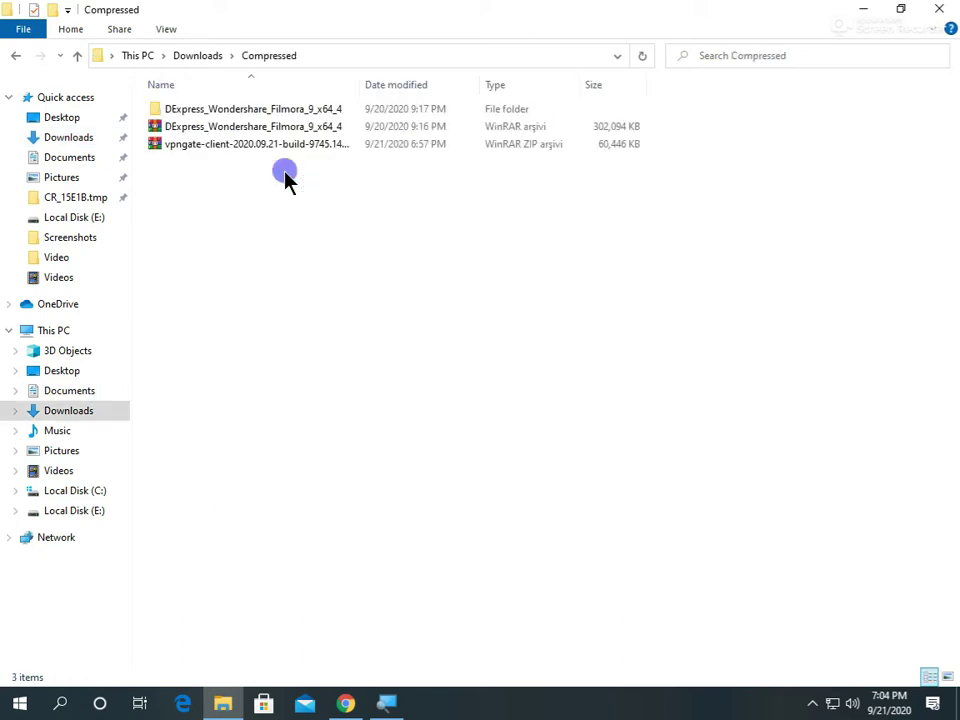
- Bring the vpngate-client-2020.09.21-build-9745.148212 zip archive from the Compressed folder to an empty area of the desktop
{"action": "left_click", "coordinate": [226, 145]}
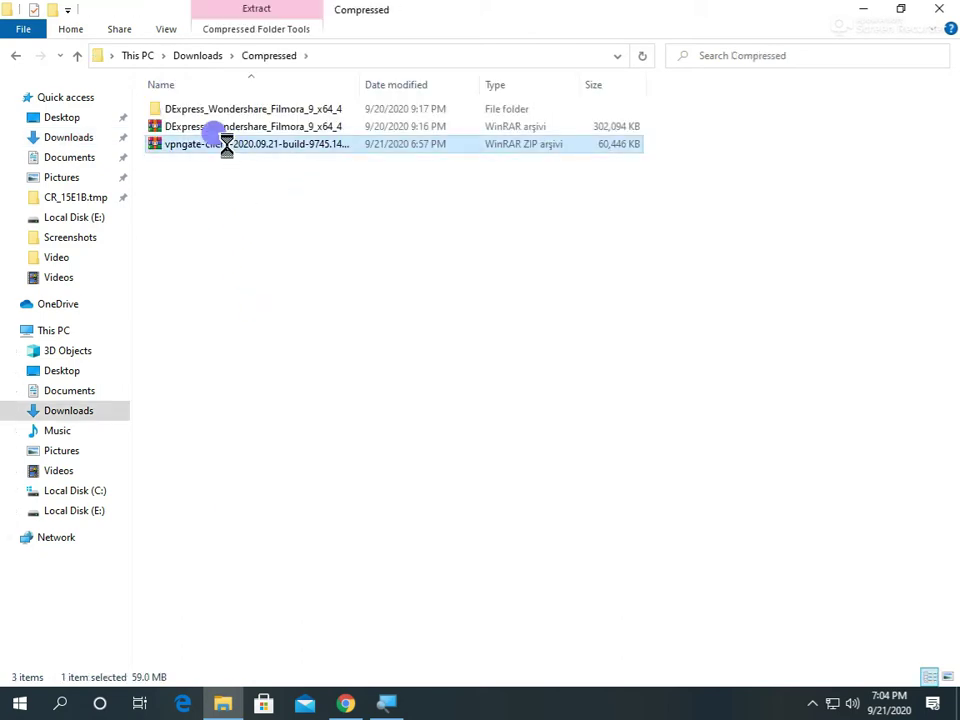
{"action": "right_click", "coordinate": [226, 146]}
{"action": "left_click", "coordinate": [267, 414]}
{"action": "left_click", "coordinate": [863, 8]}
{"action": "right_click", "coordinate": [669, 60]}
{"action": "left_click", "coordinate": [713, 160]}
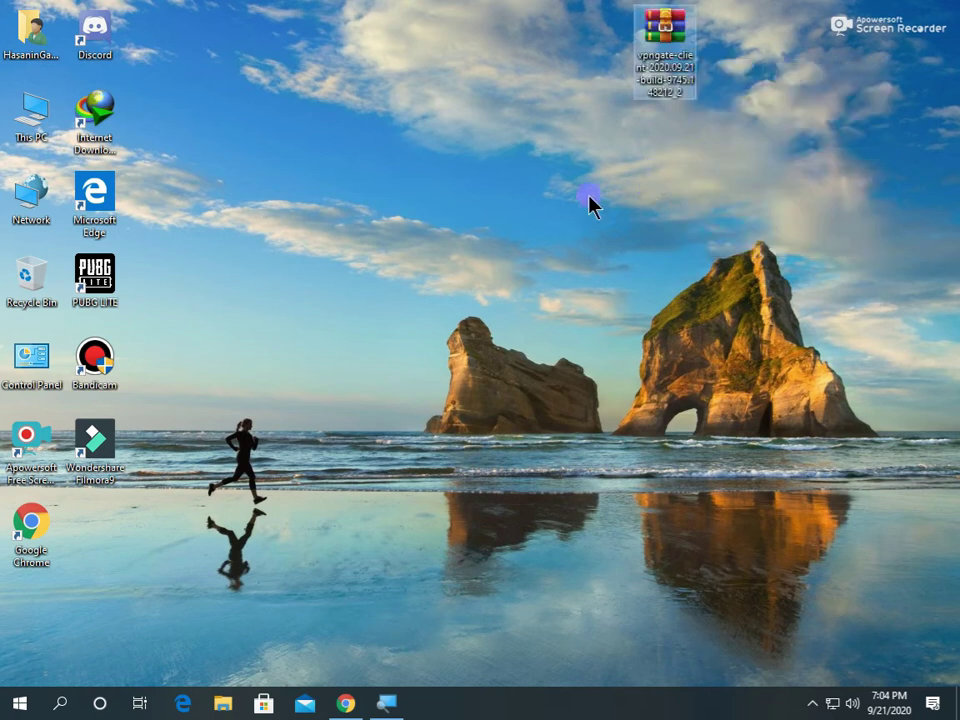
{"action": "left_click_drag", "start_coordinate": [695, 130], "coordinate": [674, 193]}
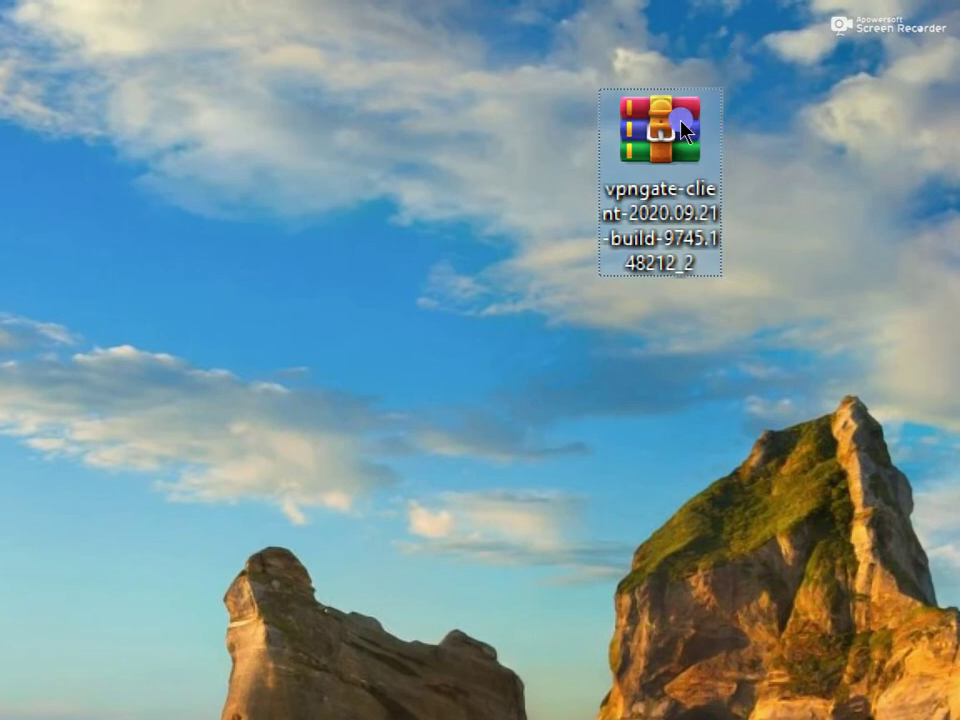
- Extract the vpngate-client archive into a folder of the same name and place that folder beside the archive on the desktop
{"action": "right_click", "coordinate": [684, 128]}
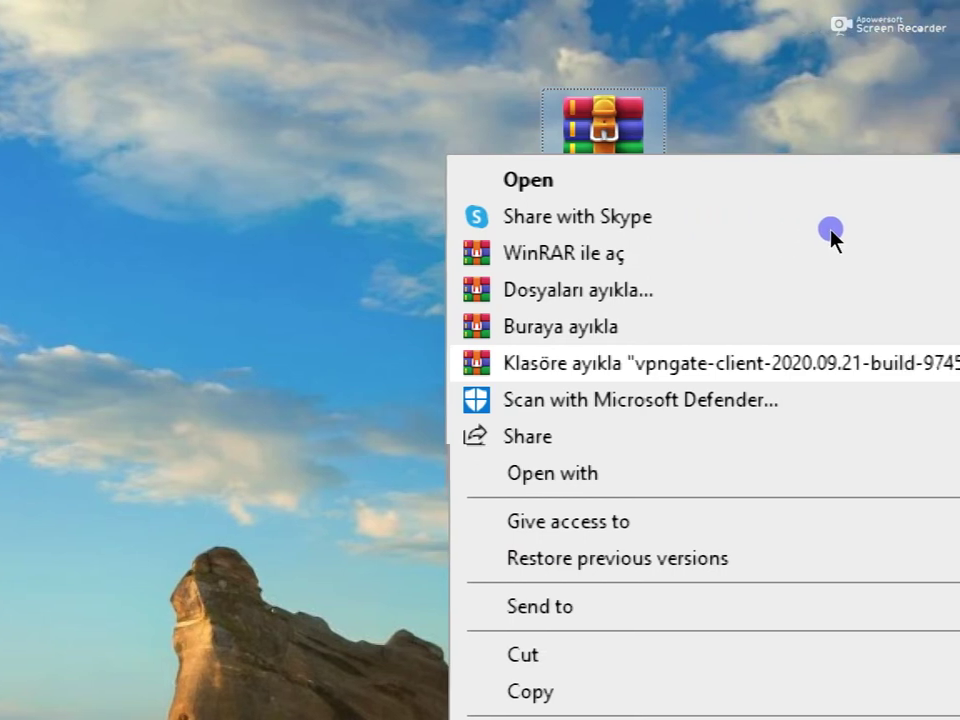
{"action": "left_click", "coordinate": [719, 360]}
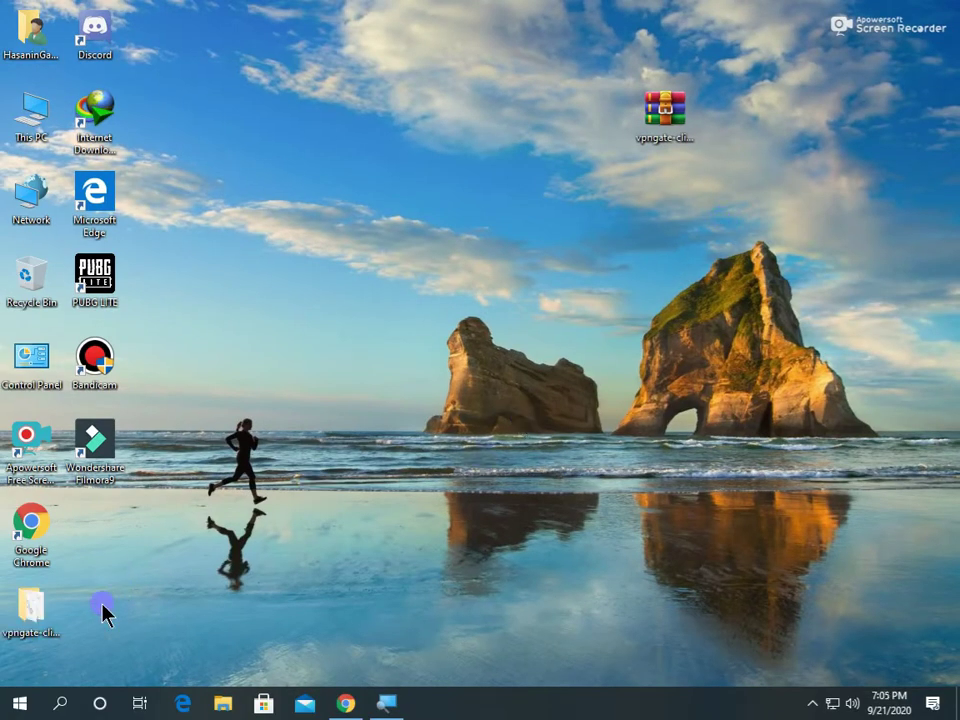
{"action": "left_click_drag", "start_coordinate": [540, 165], "coordinate": [542, 158]}
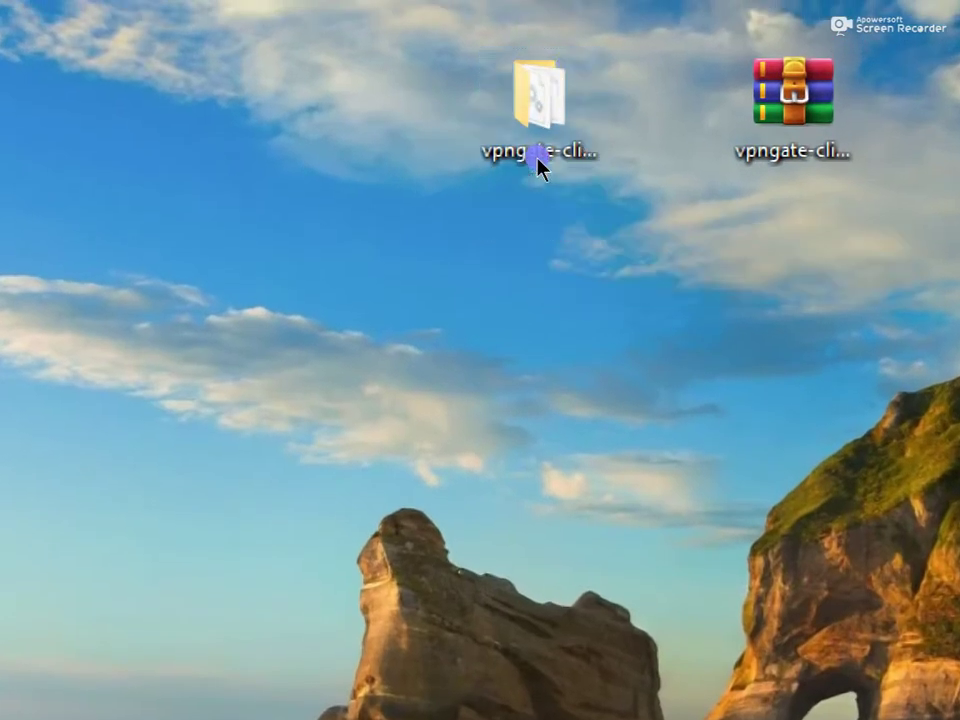
- Launch the vpngate-client-v4.34-9745-beta-2020.04.05 installer from the extracted folder
{"action": "double_click", "coordinate": [537, 160]}
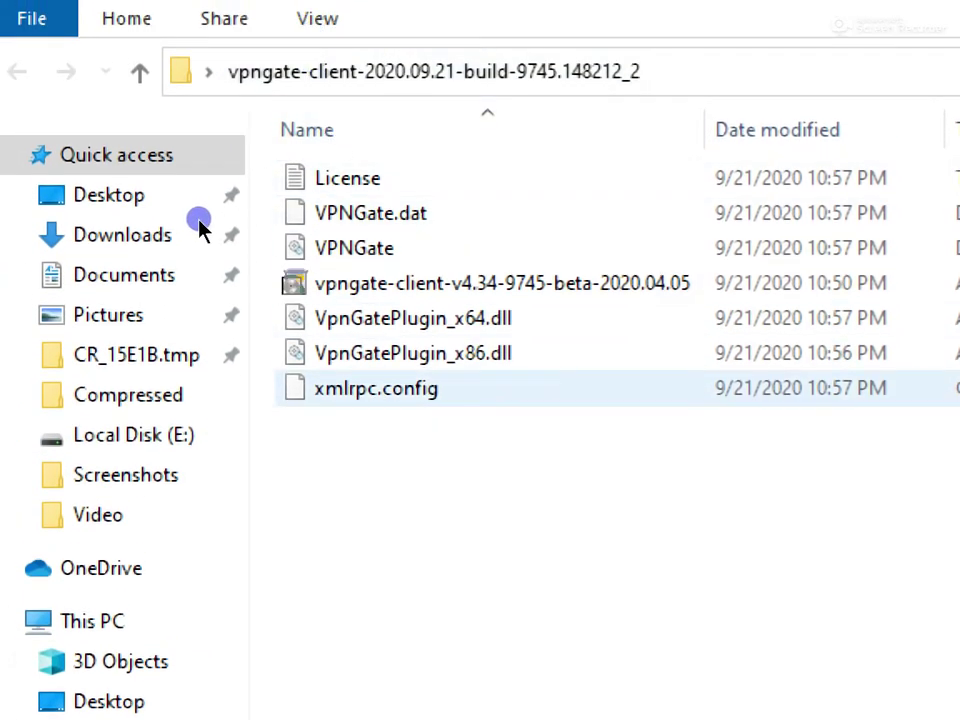
{"action": "key", "text": "Down"}
{"action": "key", "text": "Down"}
{"action": "key", "text": "Down"}
{"action": "key", "text": "Down"}
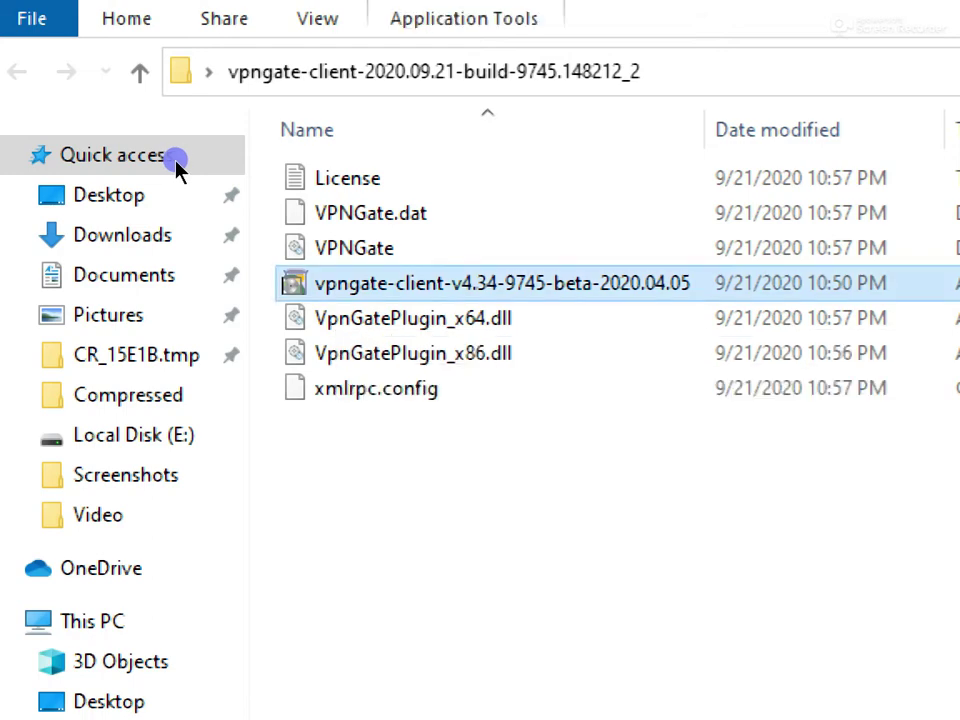
{"action": "key", "text": "shift+F10"}
{"action": "key", "text": "Down"}
{"action": "key", "text": "Return"}
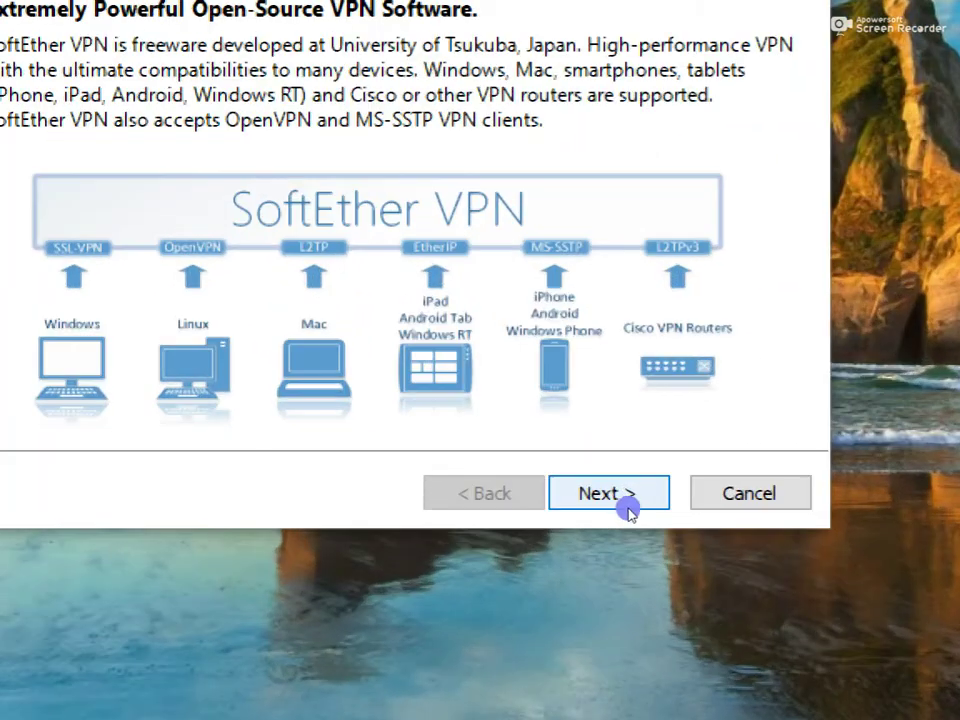
- Install SoftEther VPN Client in C:\Program Files\SoftEther VPN Client, accepting the End User License Agreement
{"action": "left_click", "coordinate": [619, 499]}
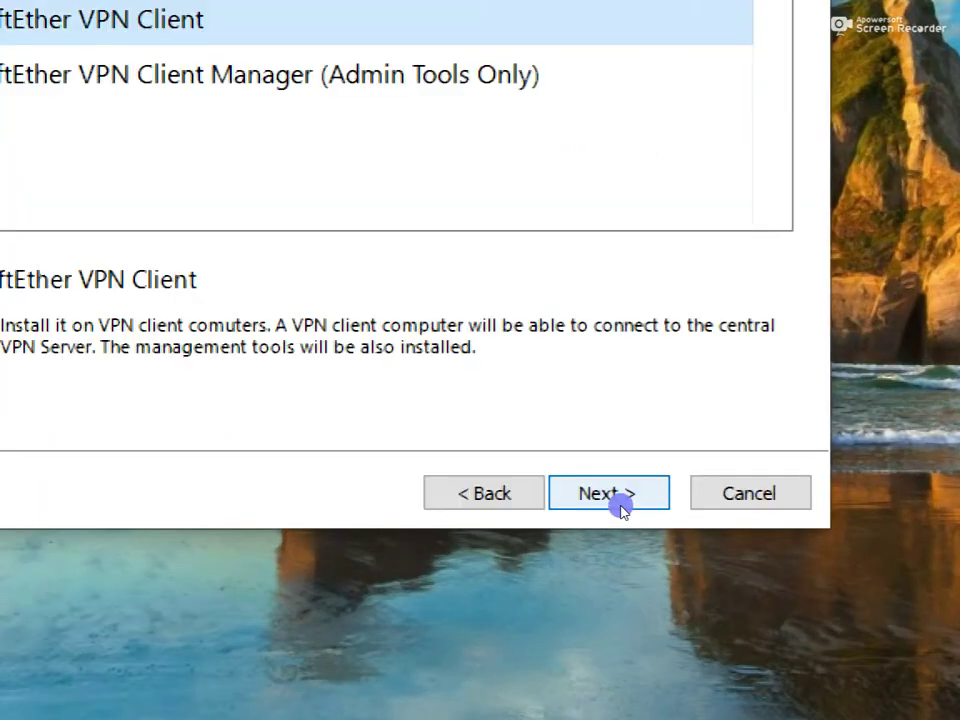
{"action": "left_click", "coordinate": [610, 499]}
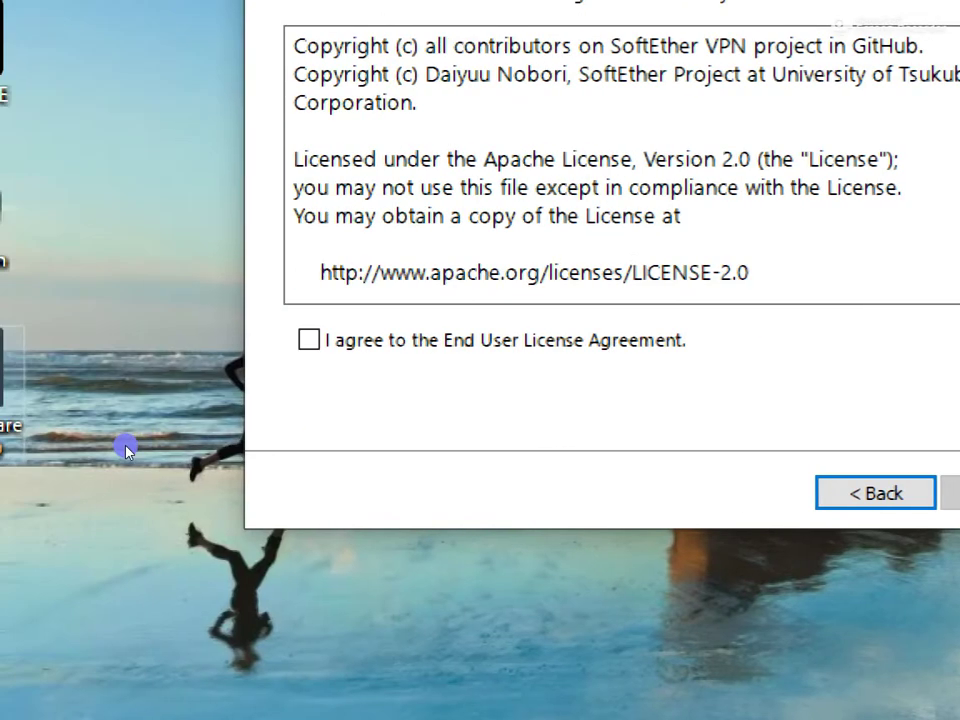
{"action": "left_click", "coordinate": [309, 340]}
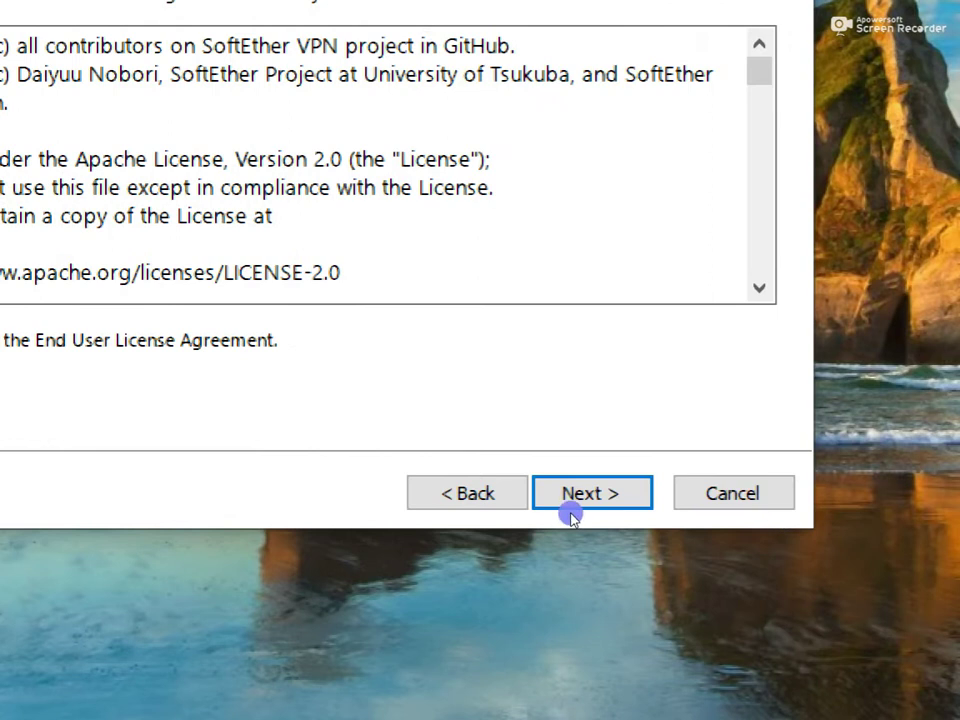
{"action": "left_click", "coordinate": [955, 497]}
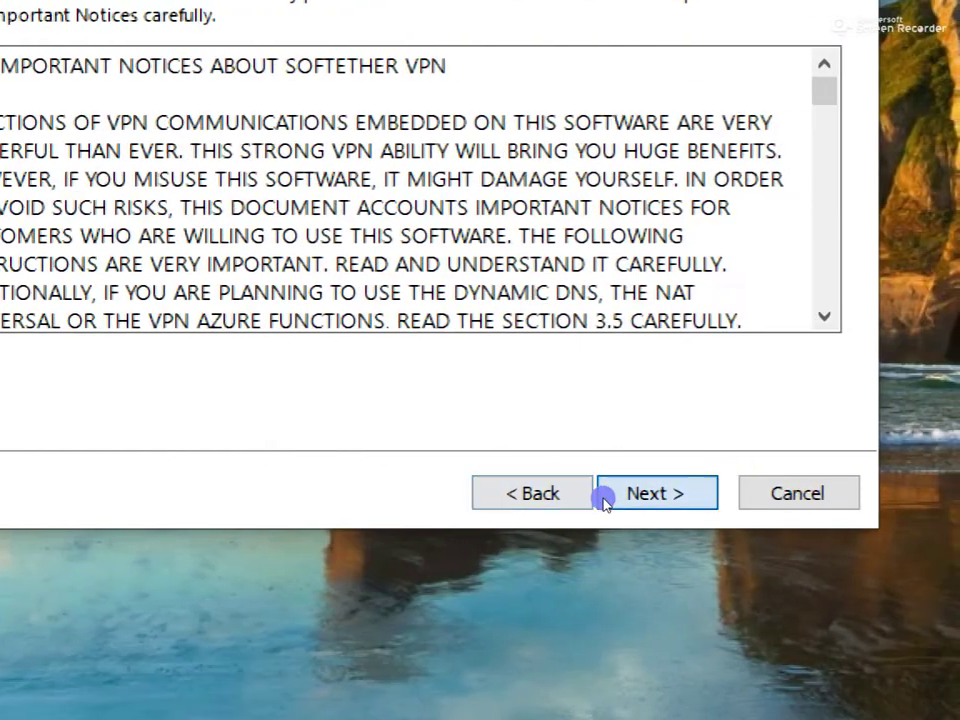
{"action": "left_click", "coordinate": [610, 495]}
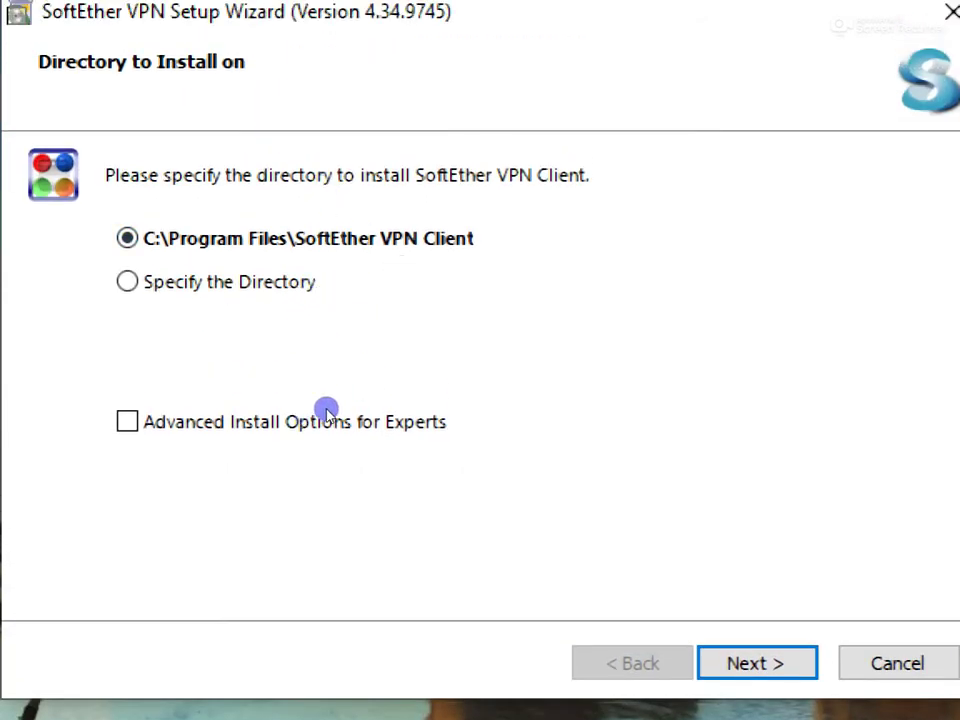
{"action": "left_click", "coordinate": [730, 650]}
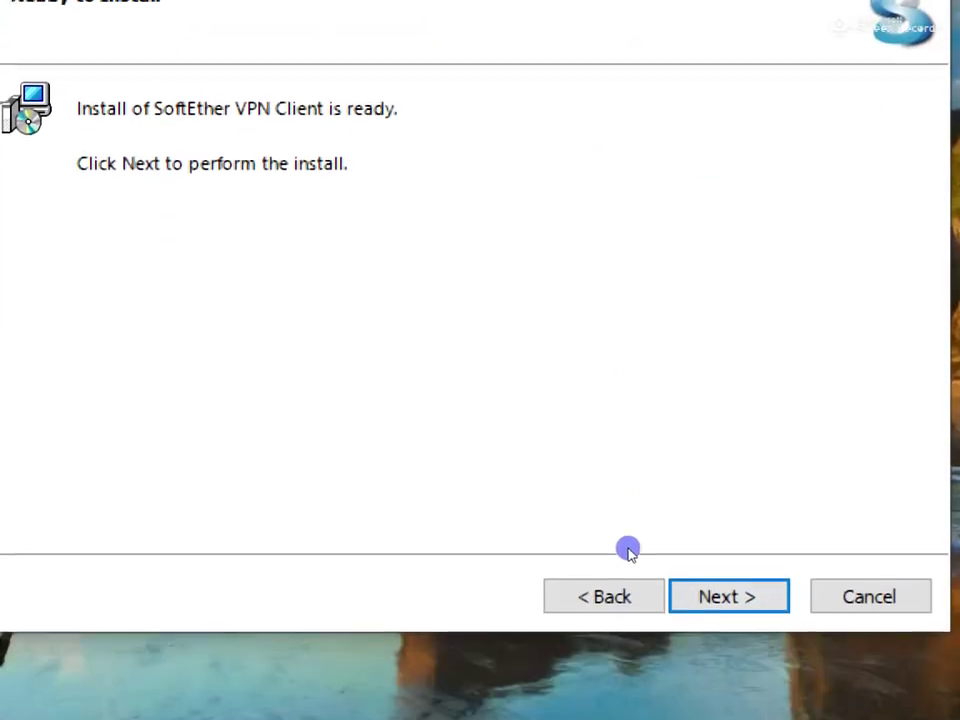
{"action": "key", "text": "Return"}
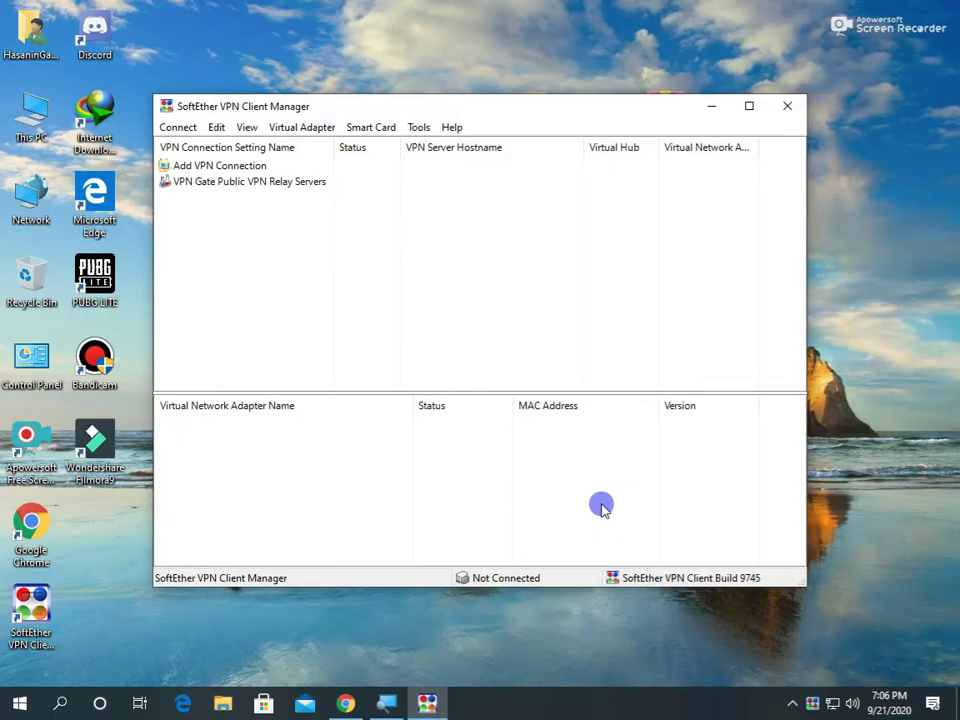
- Open the VPN Gate Public VPN Relay Servers list and accept the relay service notice
{"action": "double_click", "coordinate": [258, 181]}
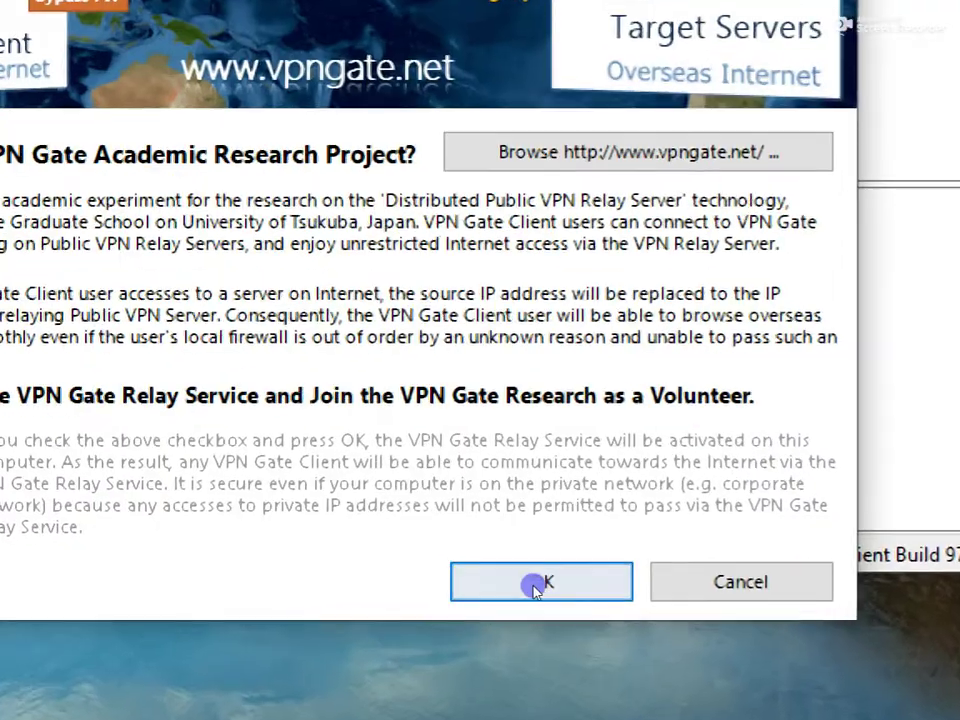
{"action": "left_click", "coordinate": [538, 591]}
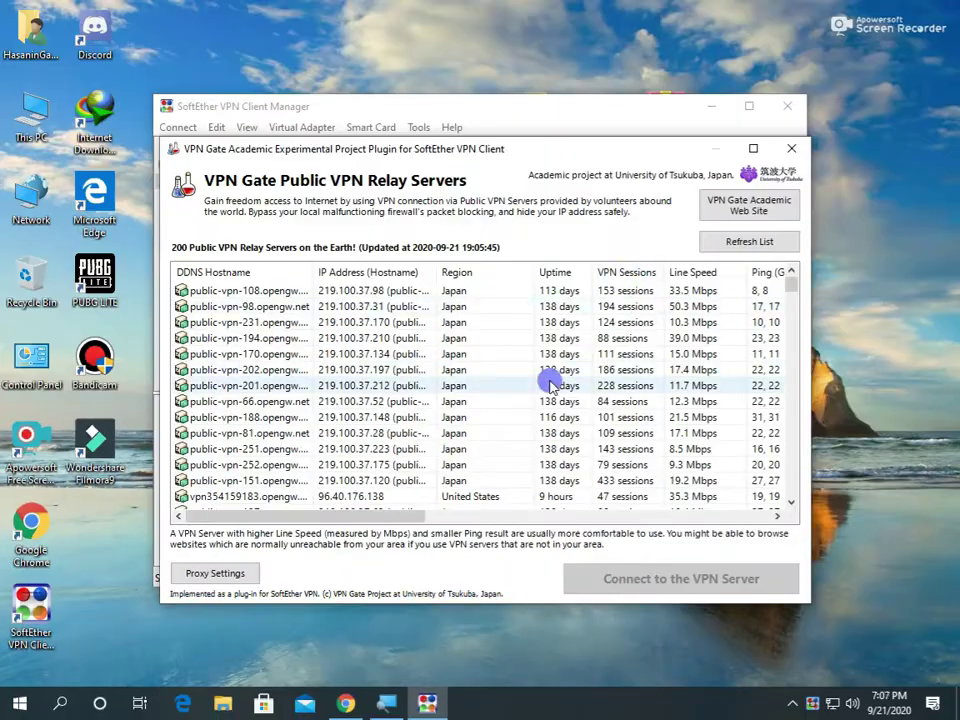
- Browse the public VPN relay servers, comparing their regions, session counts, line speeds and pings
{"action": "scroll", "coordinate": [663, 325], "scroll_direction": "down", "scroll_amount": 5}
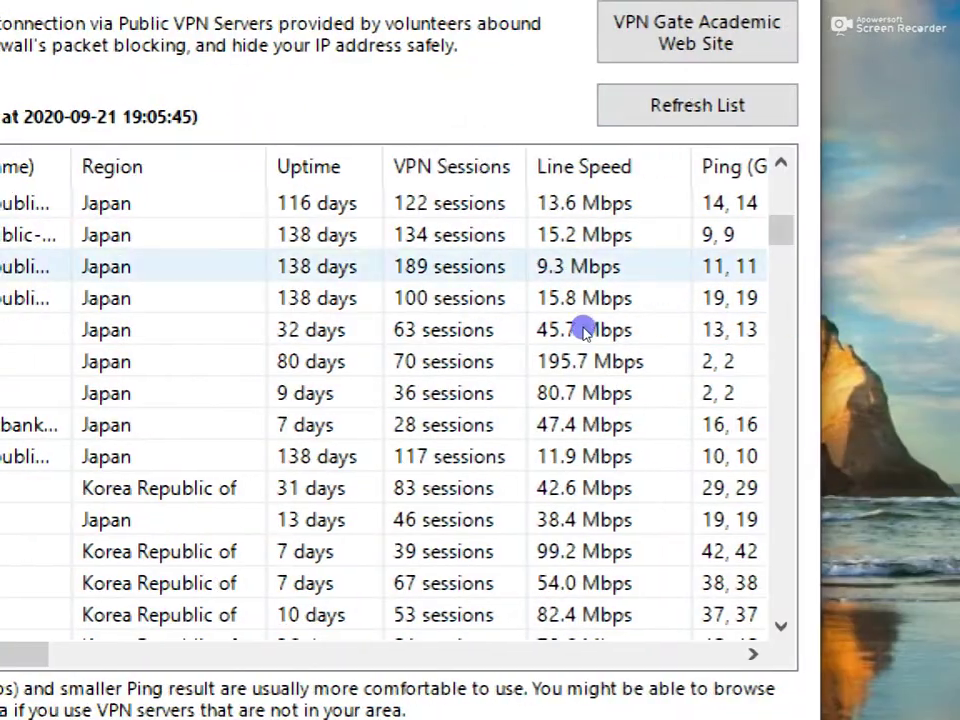
{"action": "scroll", "coordinate": [694, 347], "scroll_direction": "down", "scroll_amount": 1}
{"action": "scroll", "coordinate": [450, 327], "scroll_direction": "down", "scroll_amount": 1}
{"action": "scroll", "coordinate": [285, 322], "scroll_direction": "up", "scroll_amount": 8}
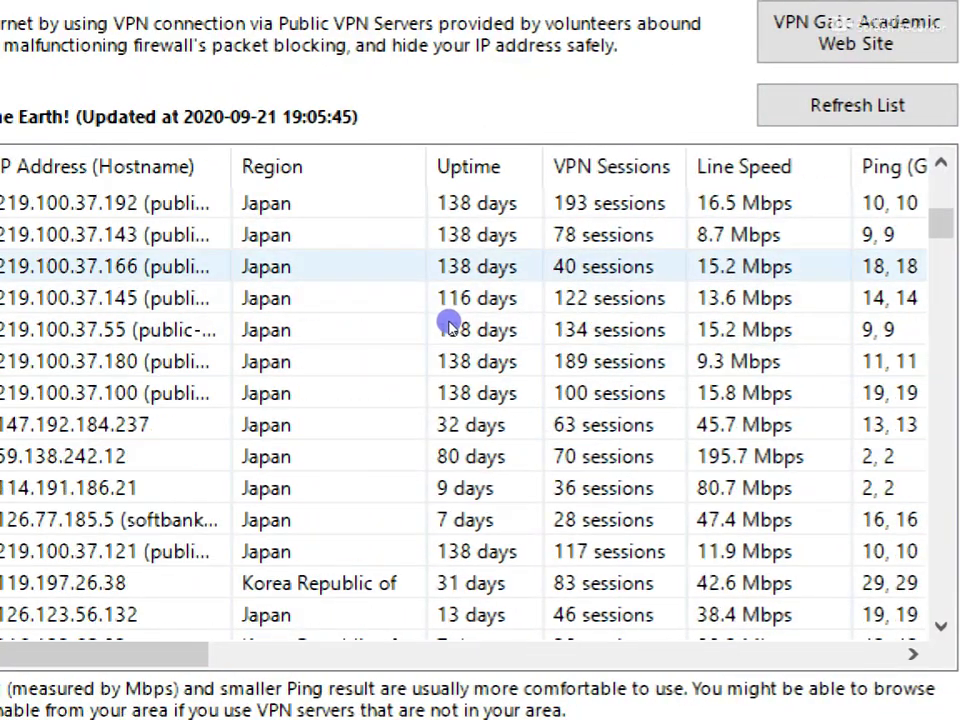
{"action": "scroll", "coordinate": [449, 322], "scroll_direction": "down", "scroll_amount": 15}
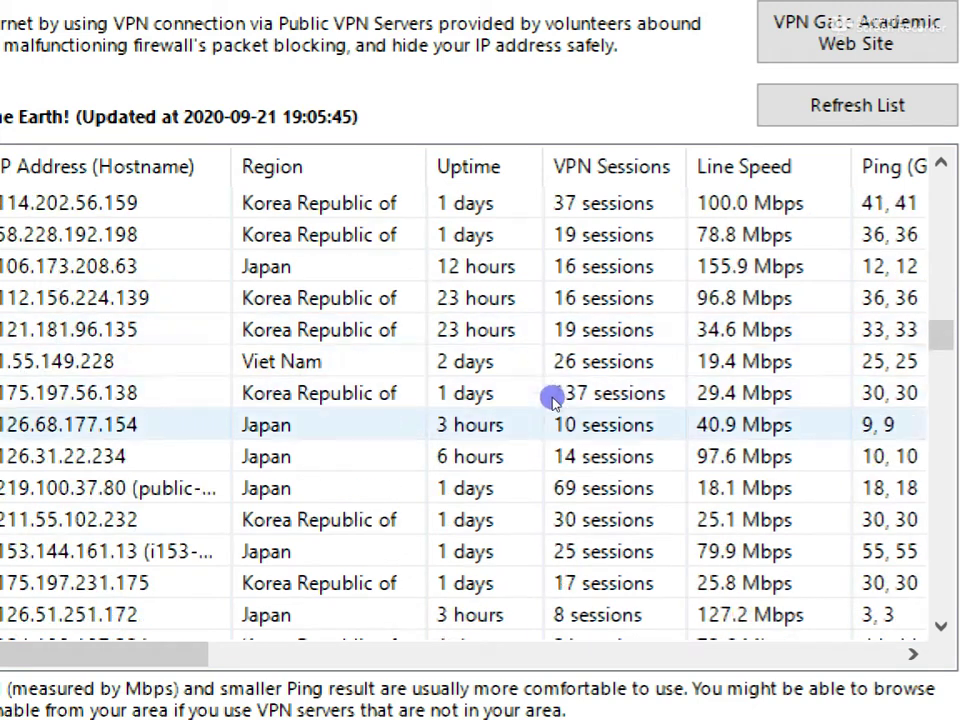
{"action": "scroll", "coordinate": [551, 412], "scroll_direction": "down", "scroll_amount": 7}
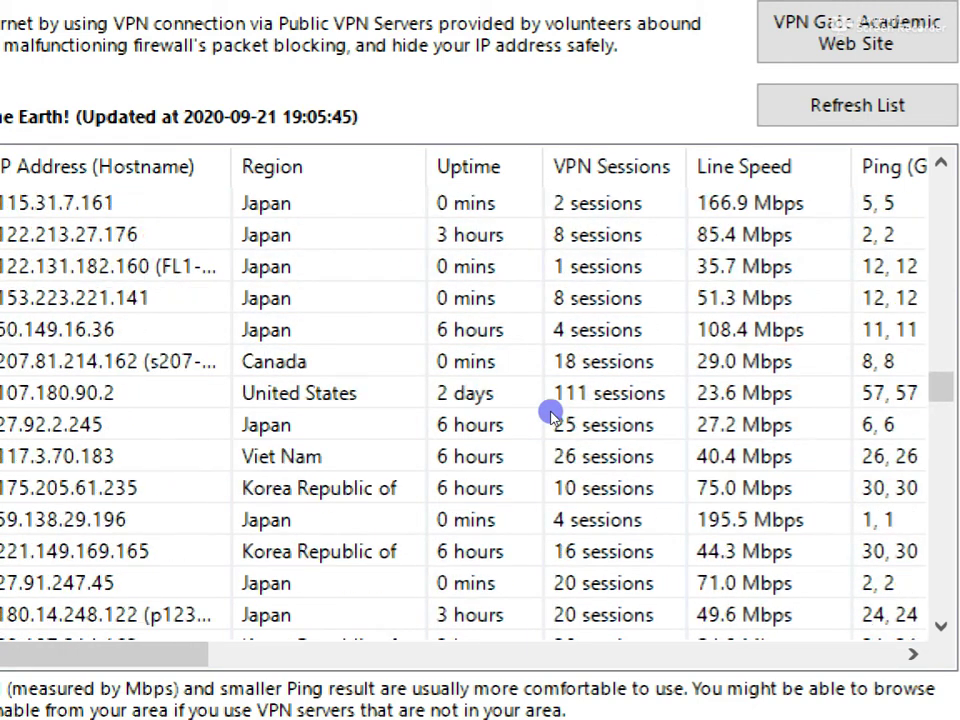
{"action": "scroll", "coordinate": [551, 415], "scroll_direction": "down", "scroll_amount": 11}
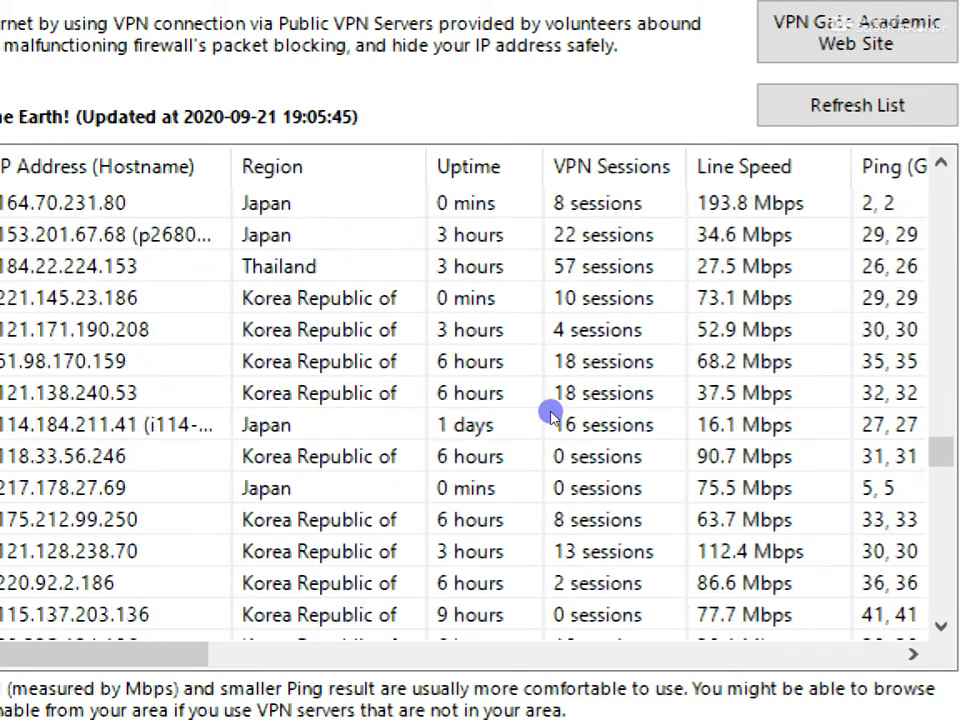
{"action": "scroll", "coordinate": [551, 422], "scroll_direction": "down", "scroll_amount": 12}
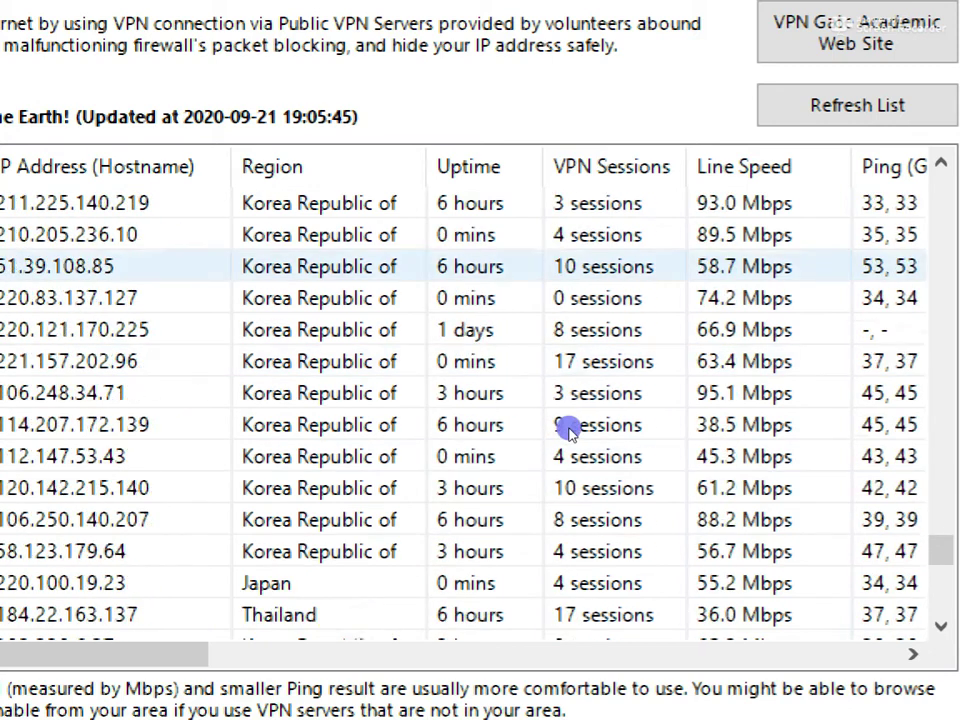
{"action": "scroll", "coordinate": [567, 430], "scroll_direction": "down", "scroll_amount": 1}
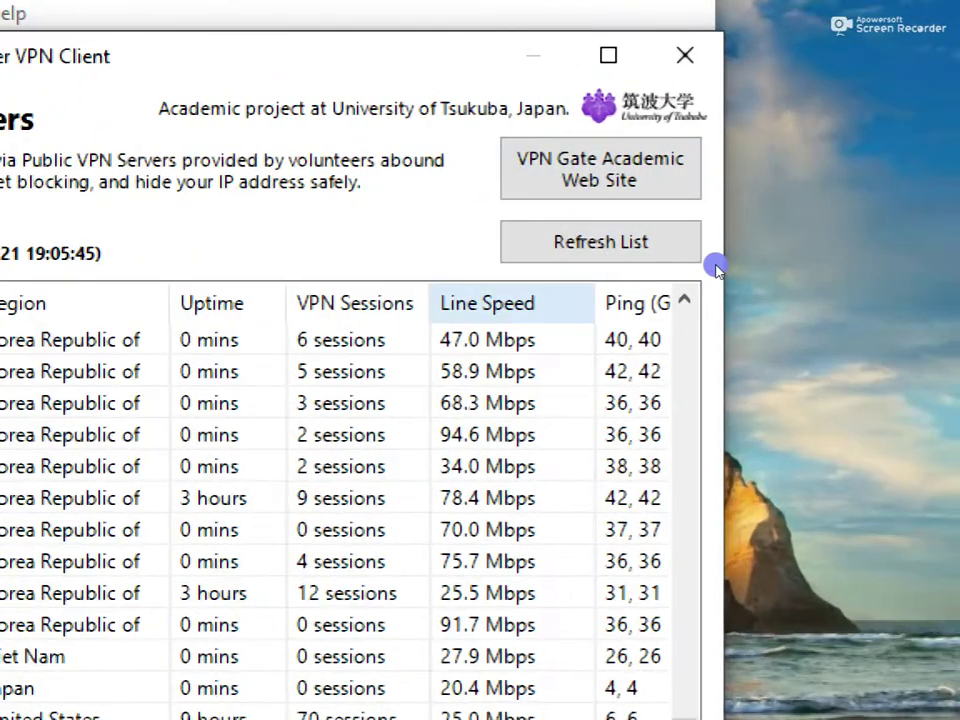
{"action": "left_click", "coordinate": [797, 246]}
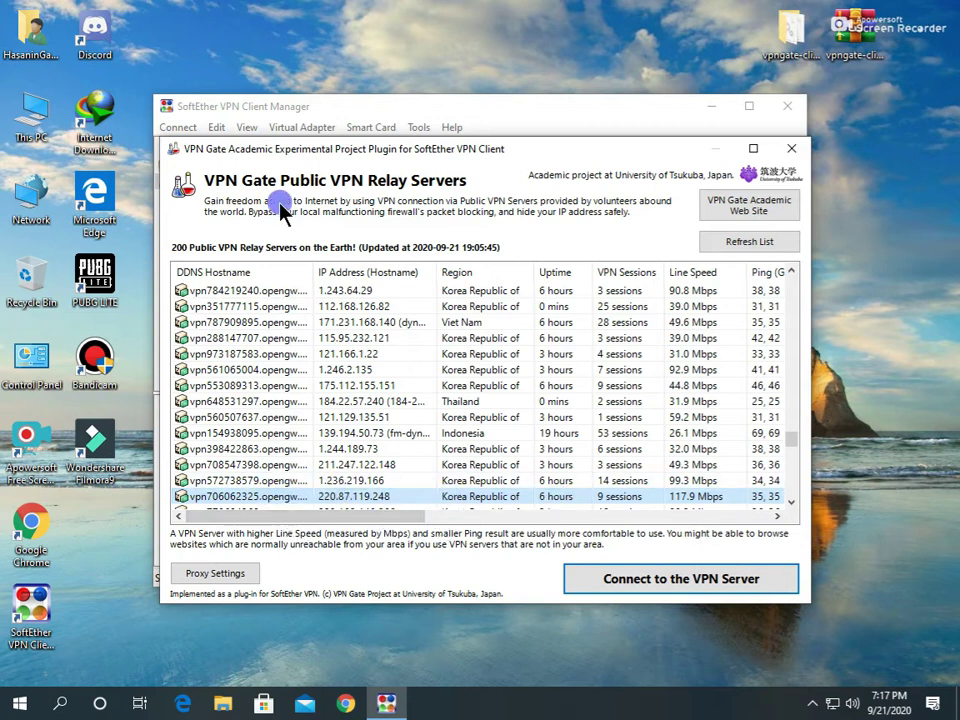
- Try to connect to the selected Korean relay server 220.87.119.248 over direct TCP/IP, agreeing to the VPN Gate caution
{"action": "left_click", "coordinate": [643, 581]}
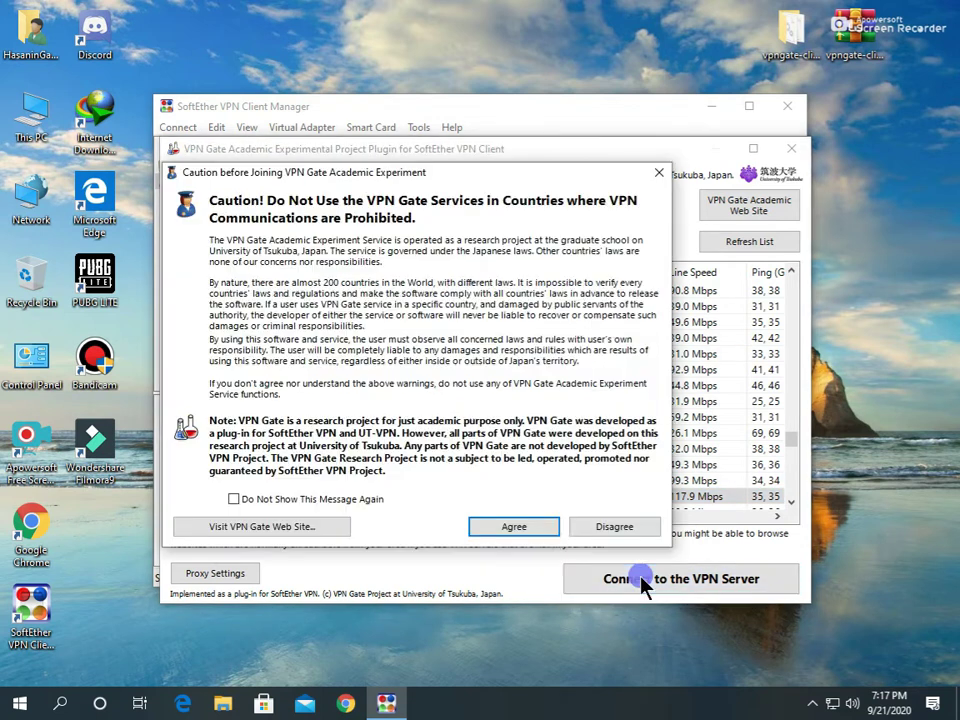
{"action": "left_click", "coordinate": [508, 523]}
{"action": "left_click", "coordinate": [407, 380]}
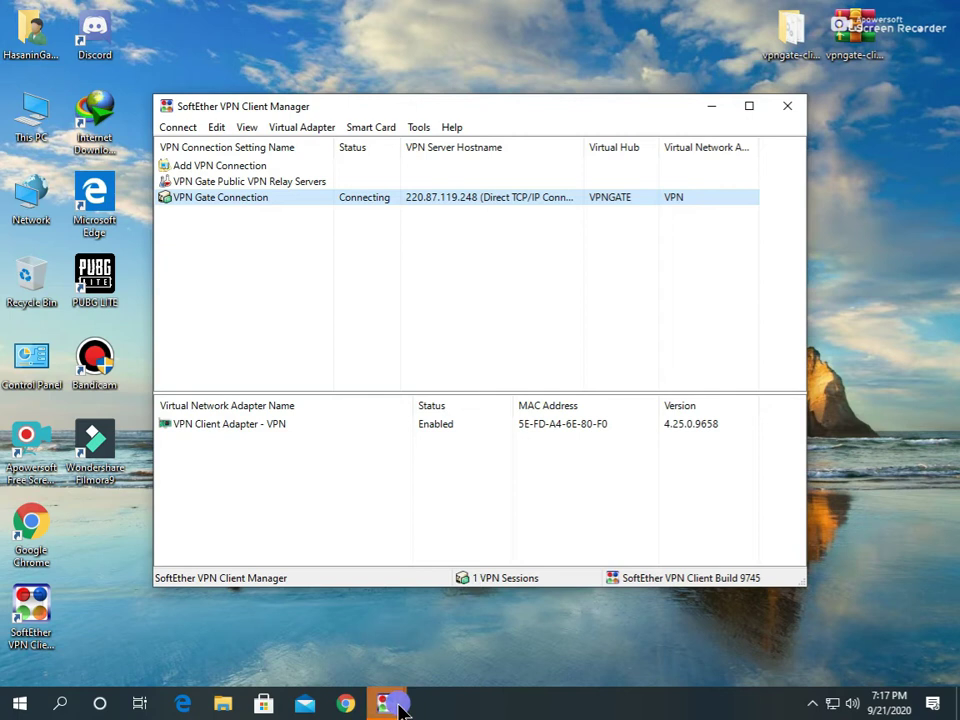
{"action": "left_click", "coordinate": [437, 641]}
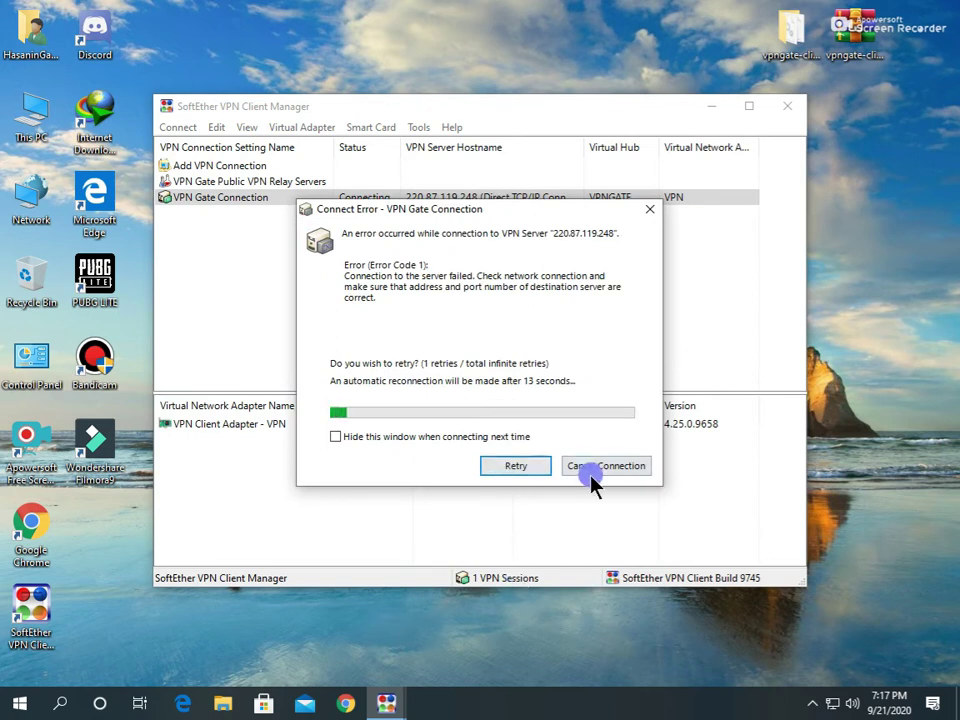
- Cancel the pending connection attempt and browse the VPN Gate Public VPN Relay Servers list for another server
{"action": "left_click", "coordinate": [603, 467]}
{"action": "double_click", "coordinate": [252, 183]}
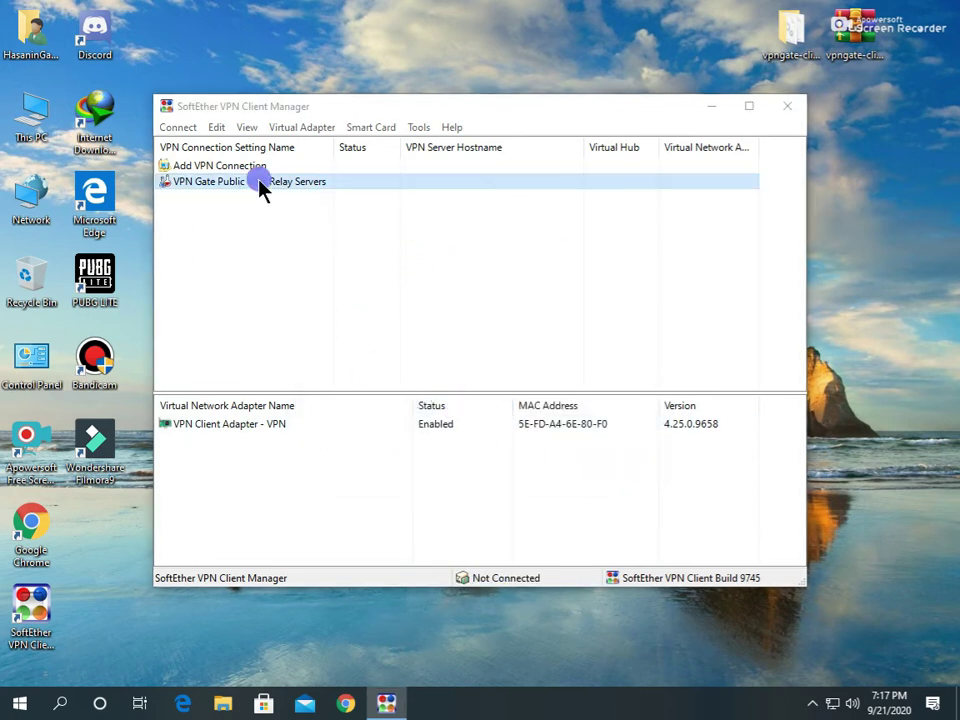
{"action": "scroll", "coordinate": [460, 350], "scroll_direction": "down", "scroll_amount": 15}
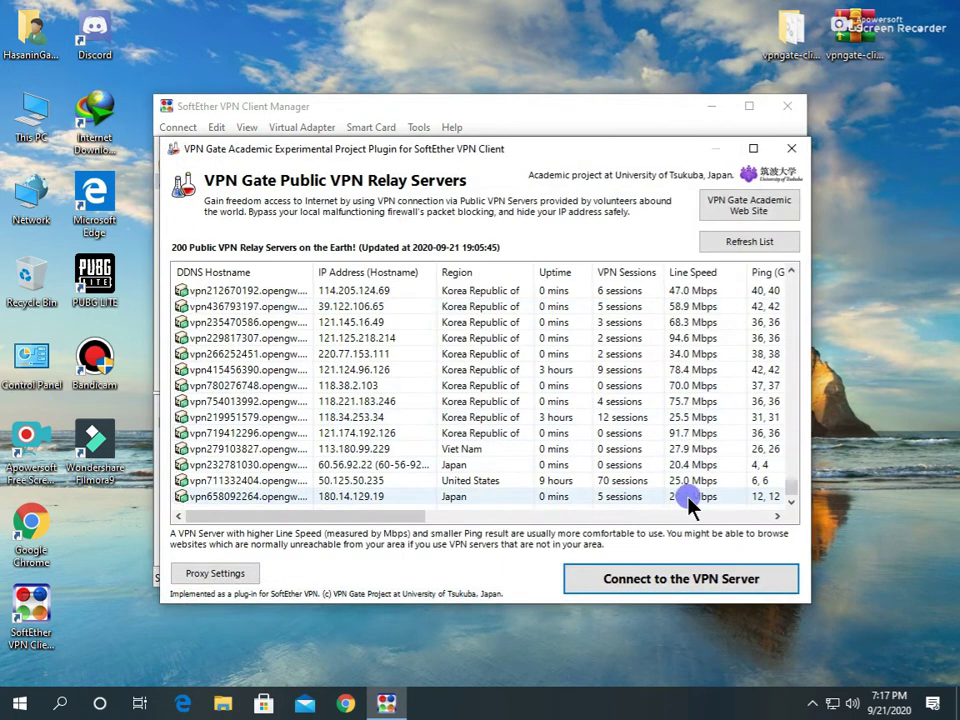
{"action": "scroll", "coordinate": [741, 360], "scroll_direction": "up", "scroll_amount": 12}
{"action": "scroll", "coordinate": [684, 414], "scroll_direction": "up", "scroll_amount": 15}
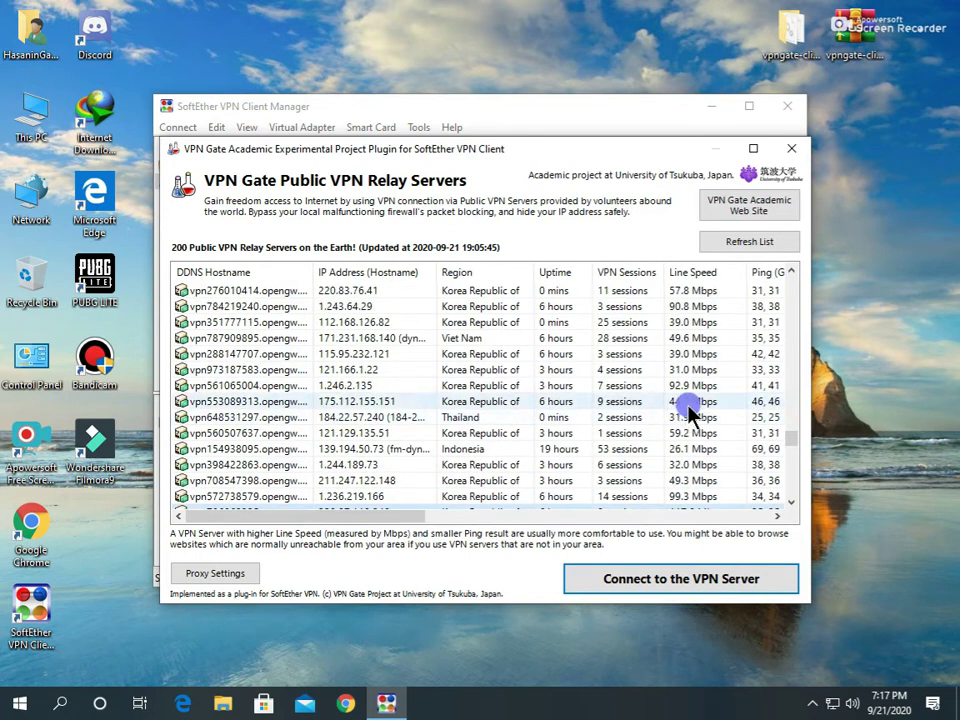
{"action": "scroll", "coordinate": [680, 418], "scroll_direction": "up", "scroll_amount": 5}
{"action": "scroll", "coordinate": [680, 418], "scroll_direction": "down", "scroll_amount": 3}
{"action": "scroll", "coordinate": [680, 418], "scroll_direction": "up", "scroll_amount": 3}
- Try to connect to the Japanese relay server 126.68.177.154 using the TCP protocol, and cancel the attempt
{"action": "left_click", "coordinate": [454, 401]}
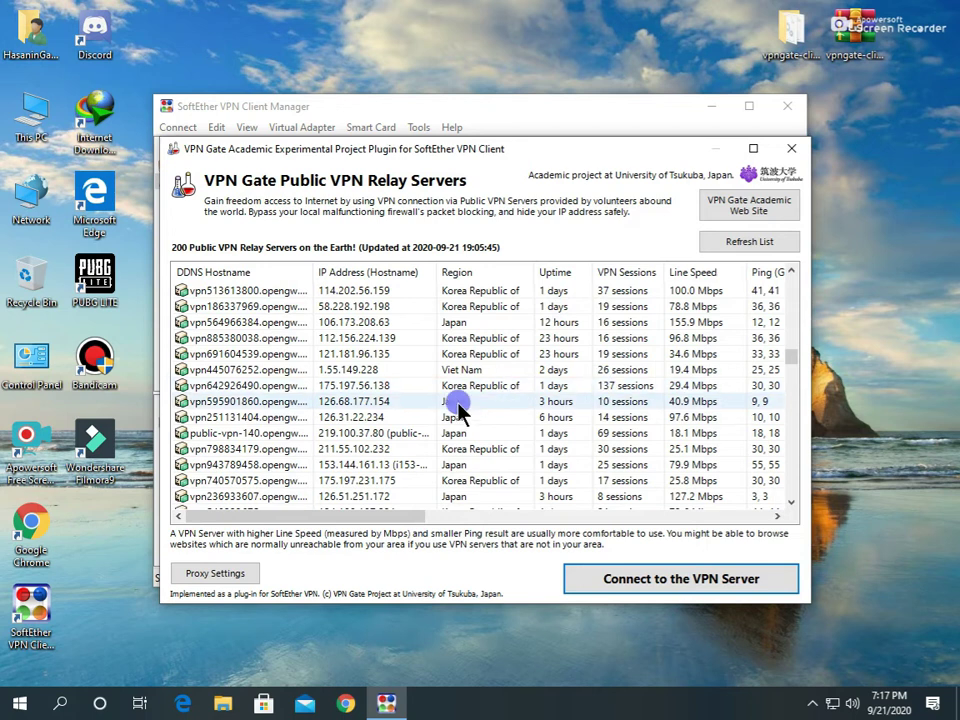
{"action": "left_click", "coordinate": [621, 581]}
{"action": "left_click", "coordinate": [497, 525]}
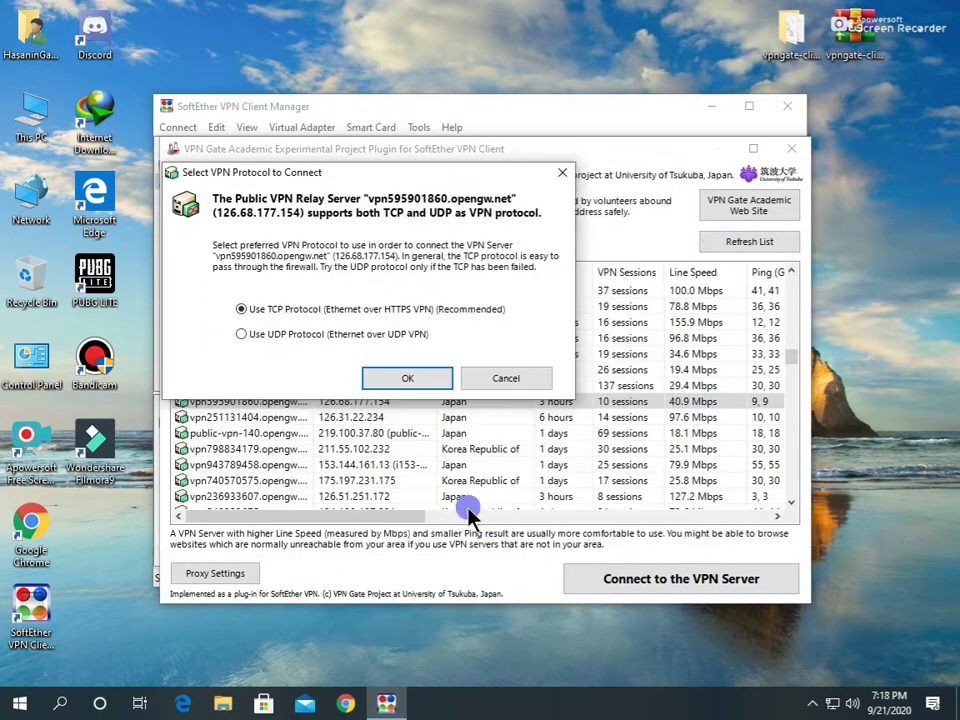
{"action": "left_click", "coordinate": [408, 380]}
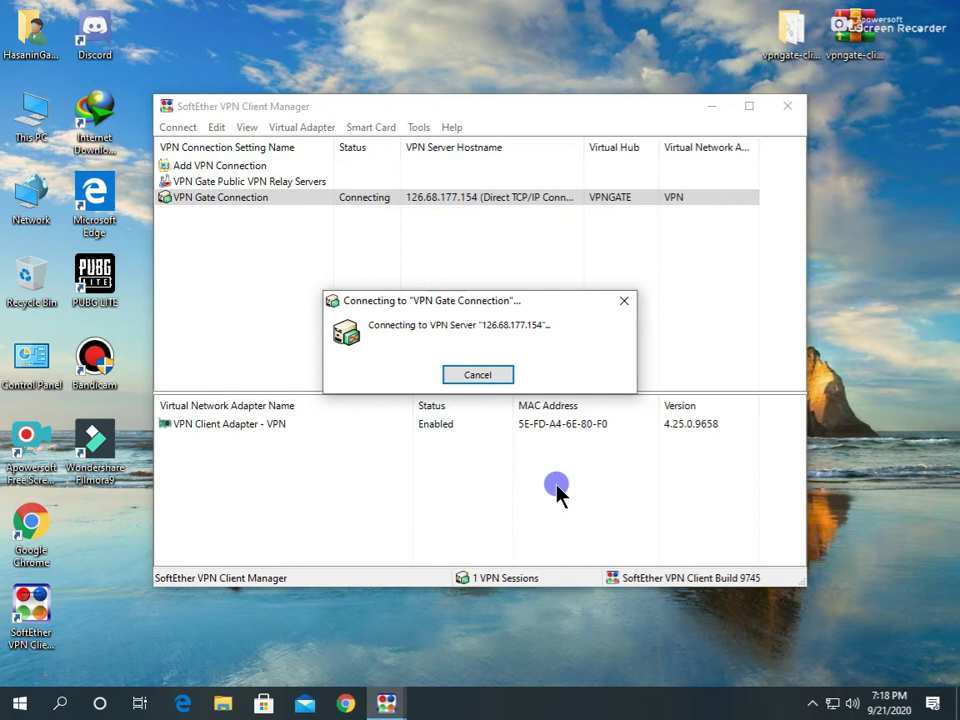
{"action": "left_click", "coordinate": [487, 377]}
- Reopen the VPN Gate Public VPN Relay Servers list and sort it by region, with Viet Nam and United States first
{"action": "double_click", "coordinate": [270, 182]}
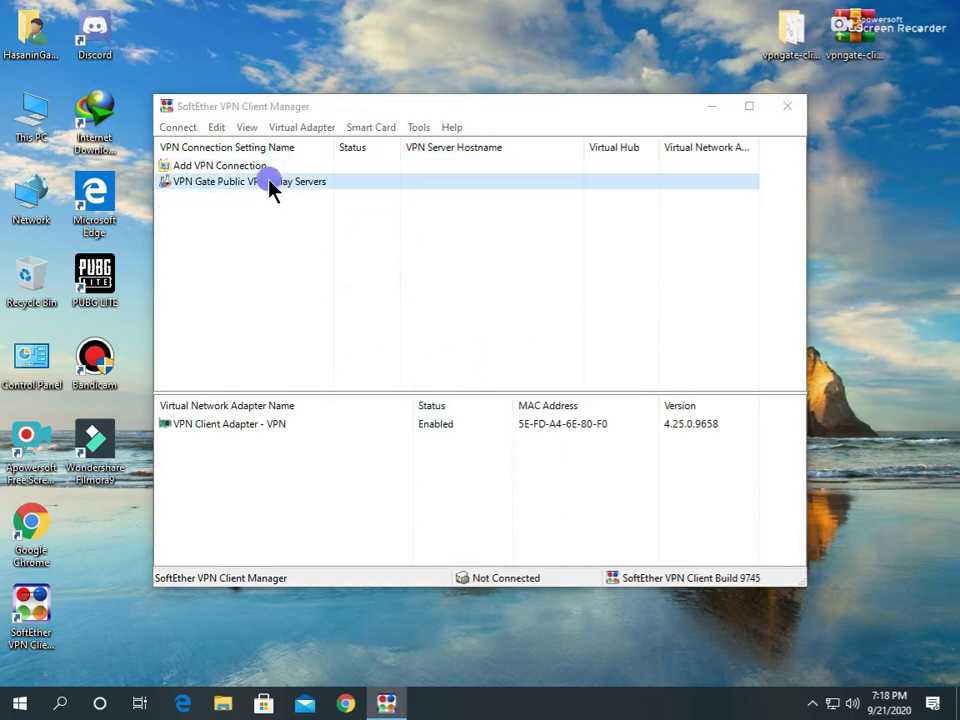
{"action": "scroll", "coordinate": [520, 410], "scroll_direction": "up", "scroll_amount": 10}
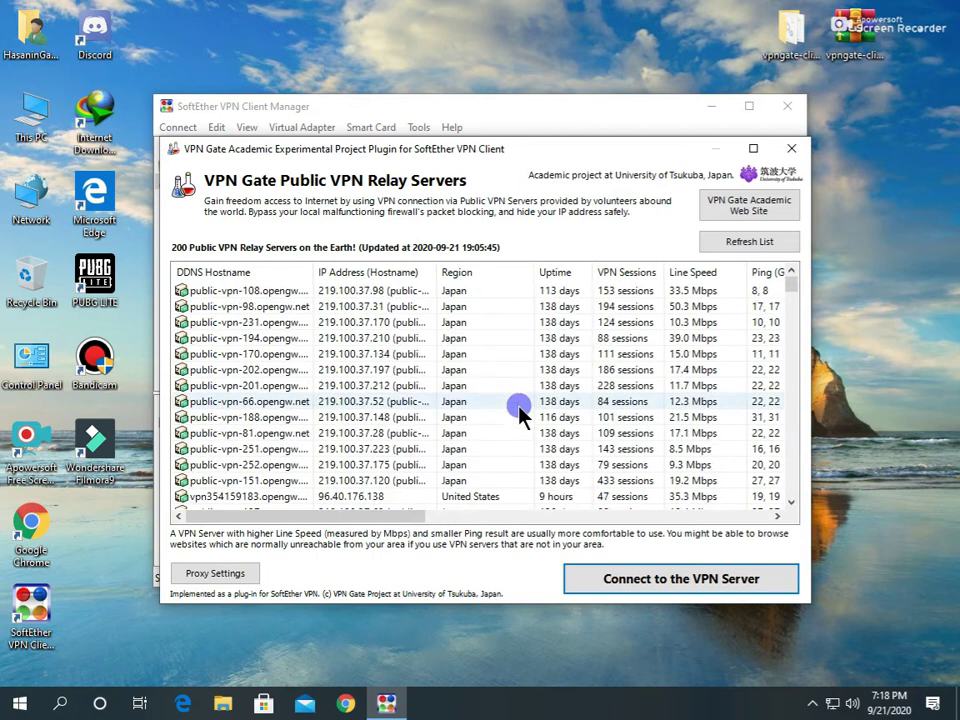
{"action": "left_click", "coordinate": [452, 272]}
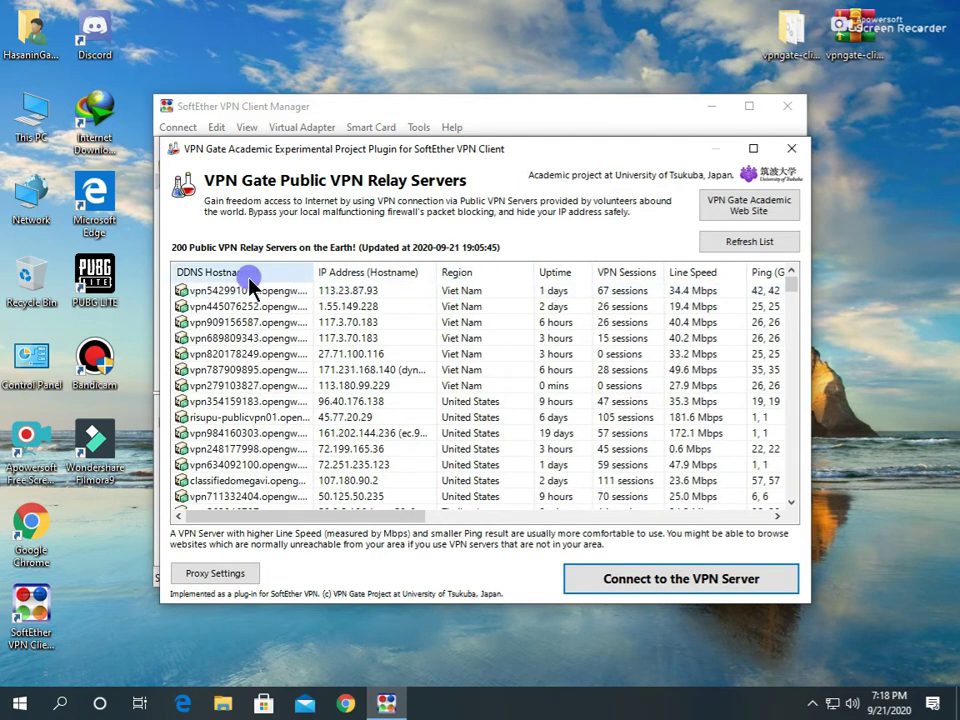
{"action": "scroll", "coordinate": [456, 343], "scroll_direction": "down", "scroll_amount": 8}
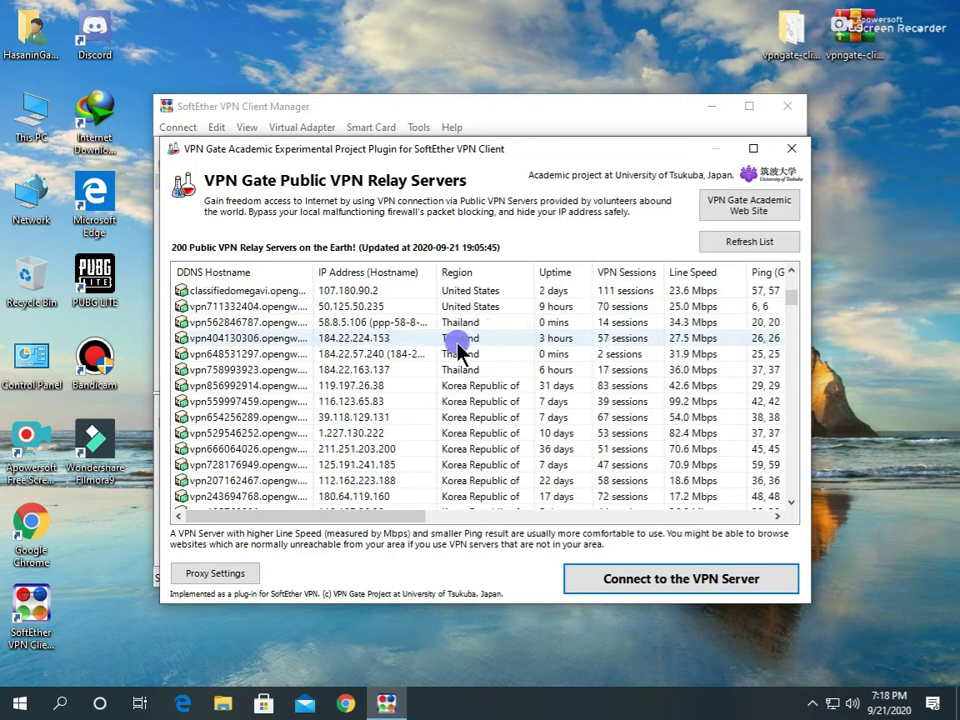
{"action": "scroll", "coordinate": [456, 343], "scroll_direction": "up", "scroll_amount": 8}
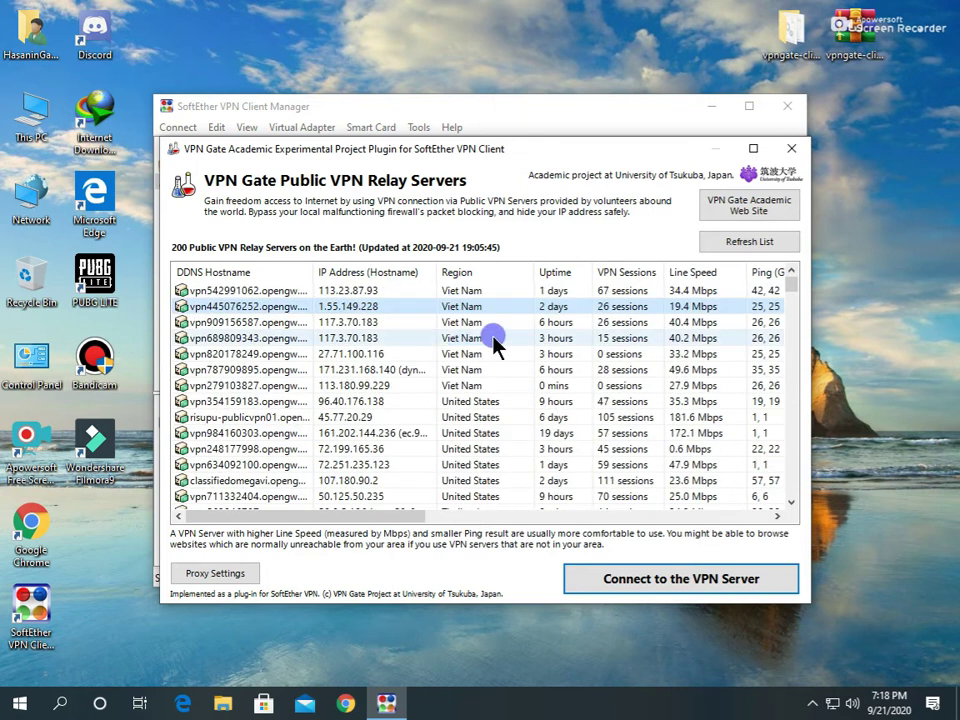
- Connect to the United States relay server 45.77.20.29 over direct TCP/IP, and close the opened web page and adapter status window
{"action": "left_click", "coordinate": [450, 419]}
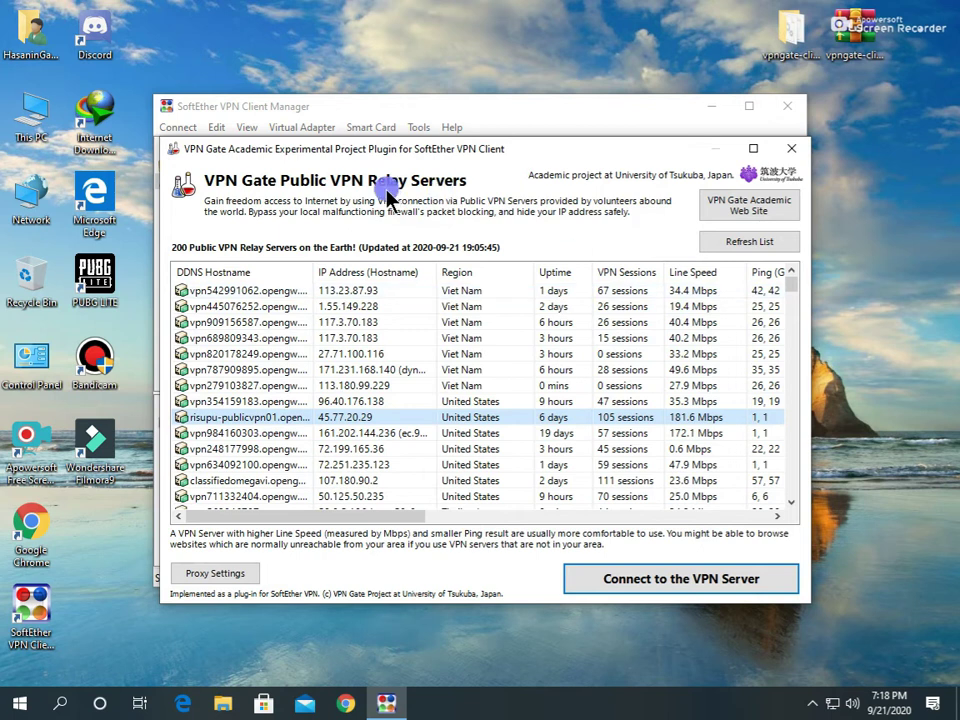
{"action": "left_click", "coordinate": [654, 580]}
{"action": "left_click", "coordinate": [240, 499]}
{"action": "left_click", "coordinate": [508, 526]}
{"action": "left_click", "coordinate": [416, 380]}
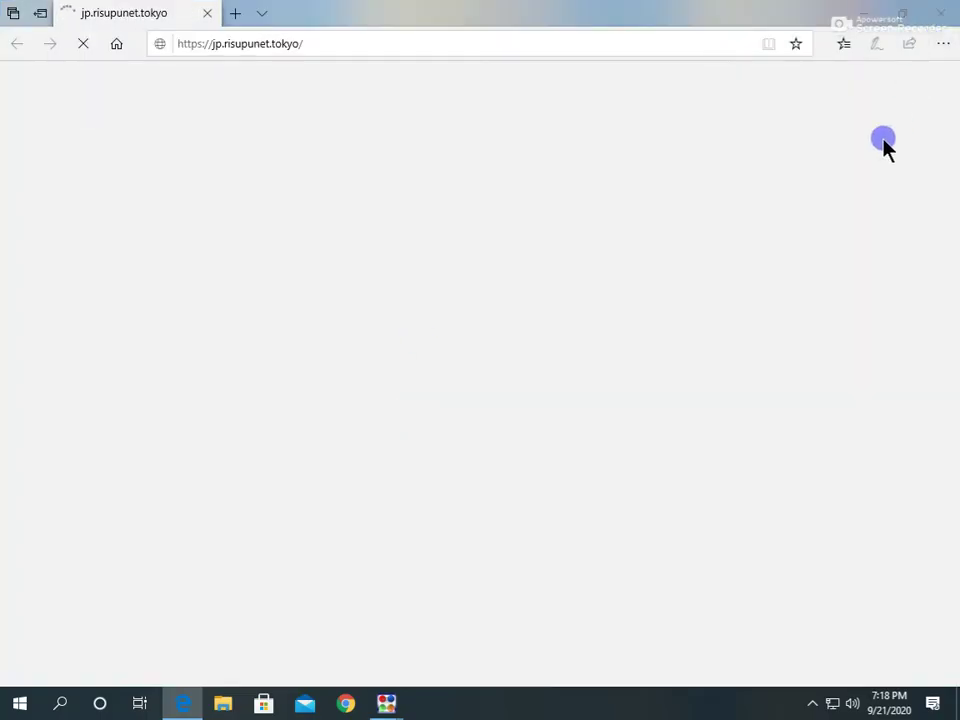
{"action": "left_click", "coordinate": [940, 13]}
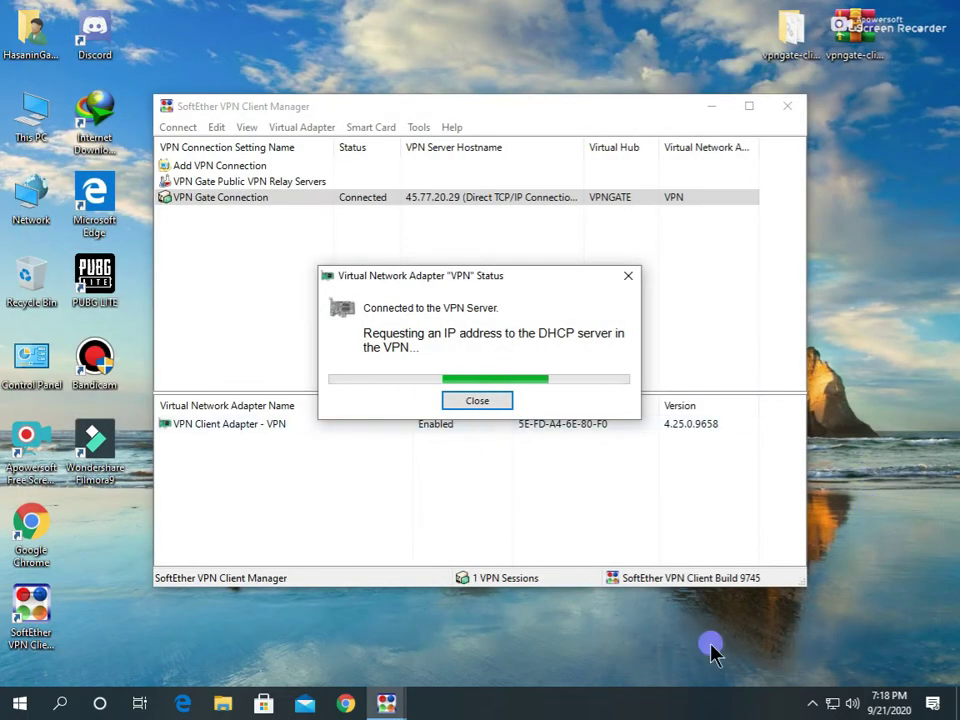
{"action": "left_click", "coordinate": [477, 401]}
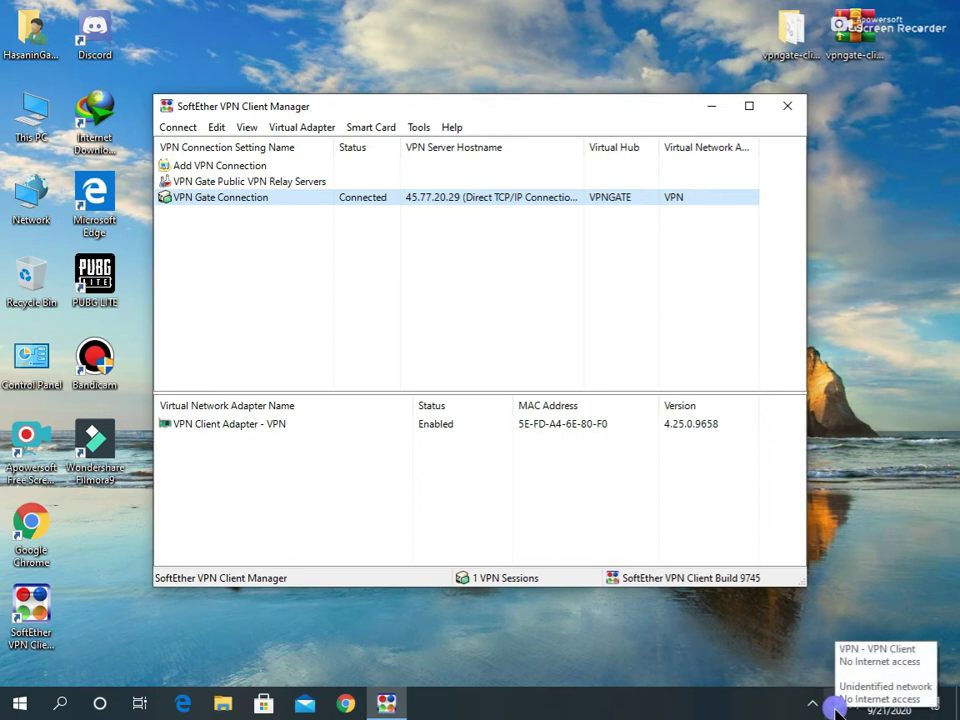
- Check the Windows network connection status for the VPN client
{"action": "left_click", "coordinate": [620, 640]}
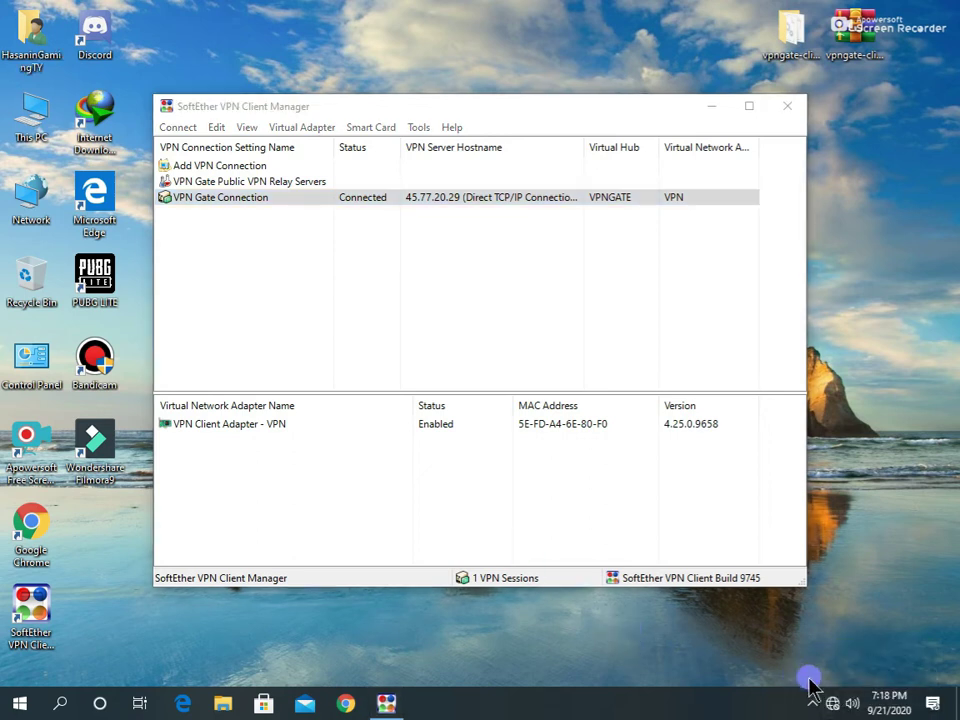
{"action": "left_click", "coordinate": [832, 703]}
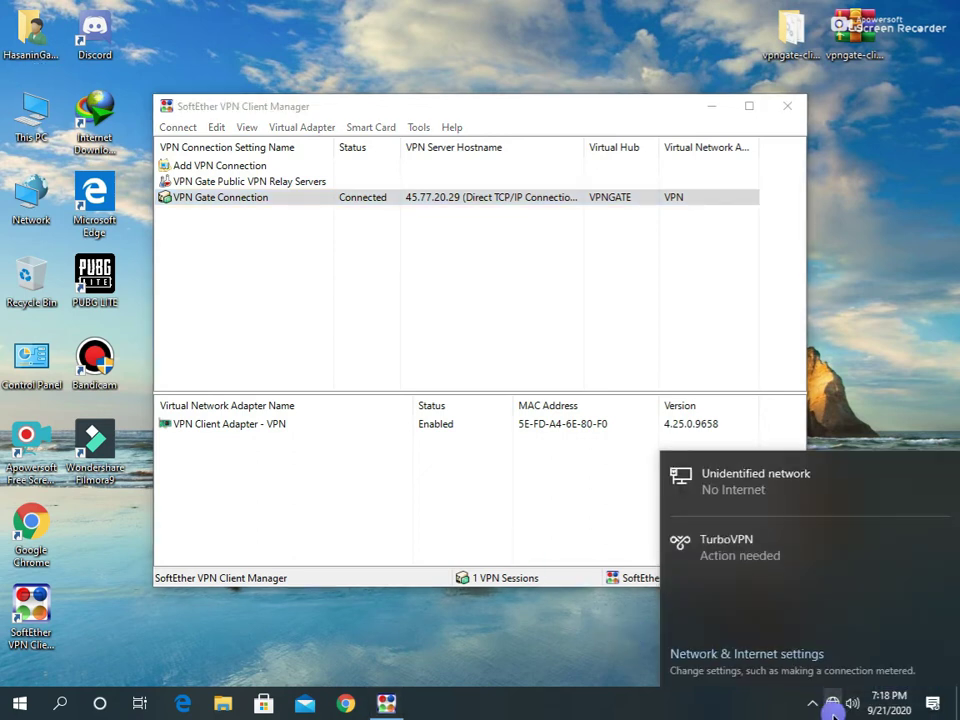
{"action": "left_click", "coordinate": [705, 702]}
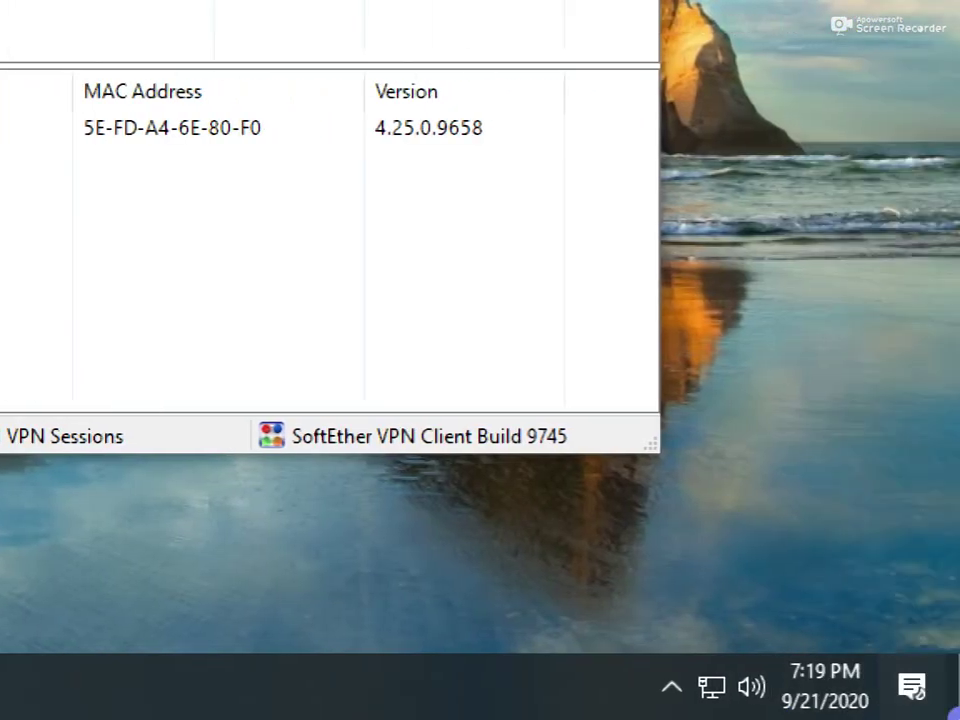
{"action": "mouse_move", "coordinate": [830, 705]}
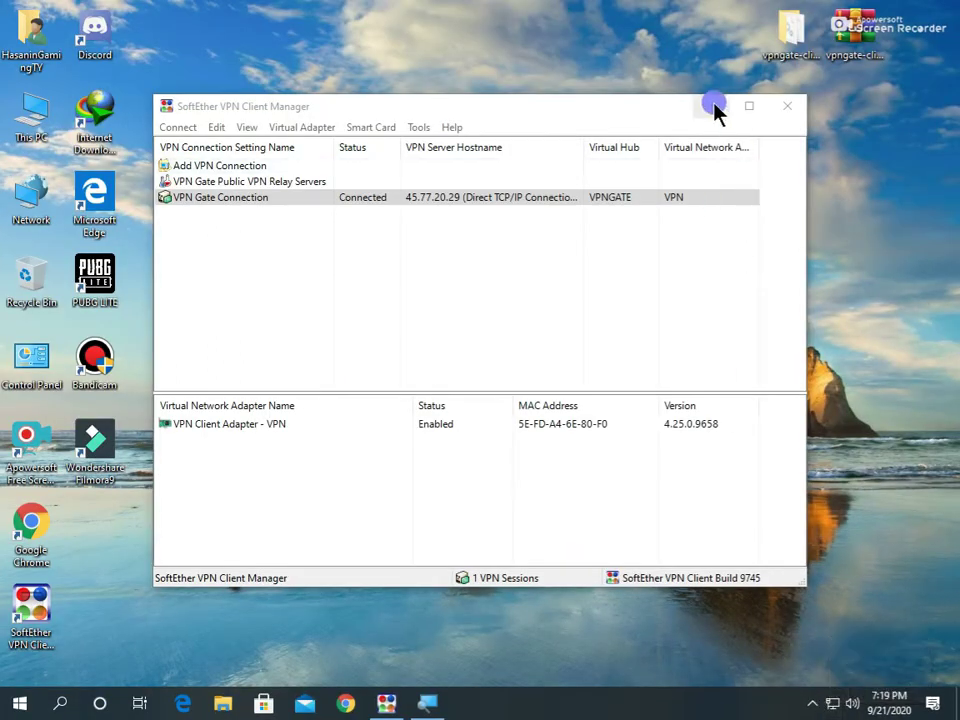
- Minimize the VPN Client Manager window and refresh the desktop
{"action": "left_click", "coordinate": [712, 104]}
{"action": "right_click", "coordinate": [550, 105]}
{"action": "left_click", "coordinate": [607, 184]}
{"action": "right_click", "coordinate": [488, 222]}
{"action": "left_click", "coordinate": [528, 299]}
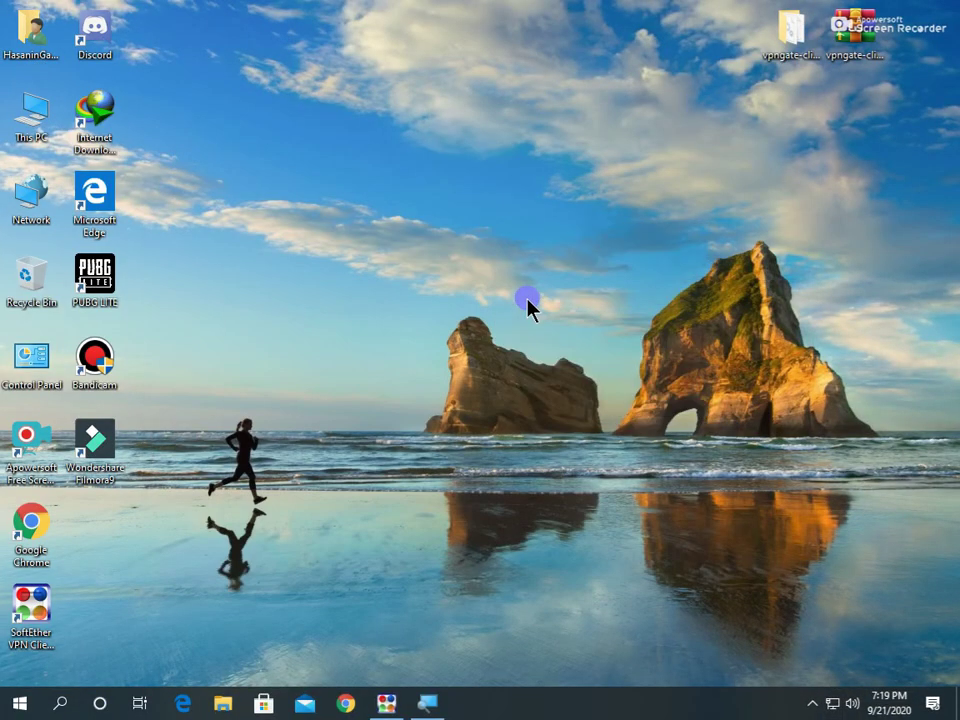